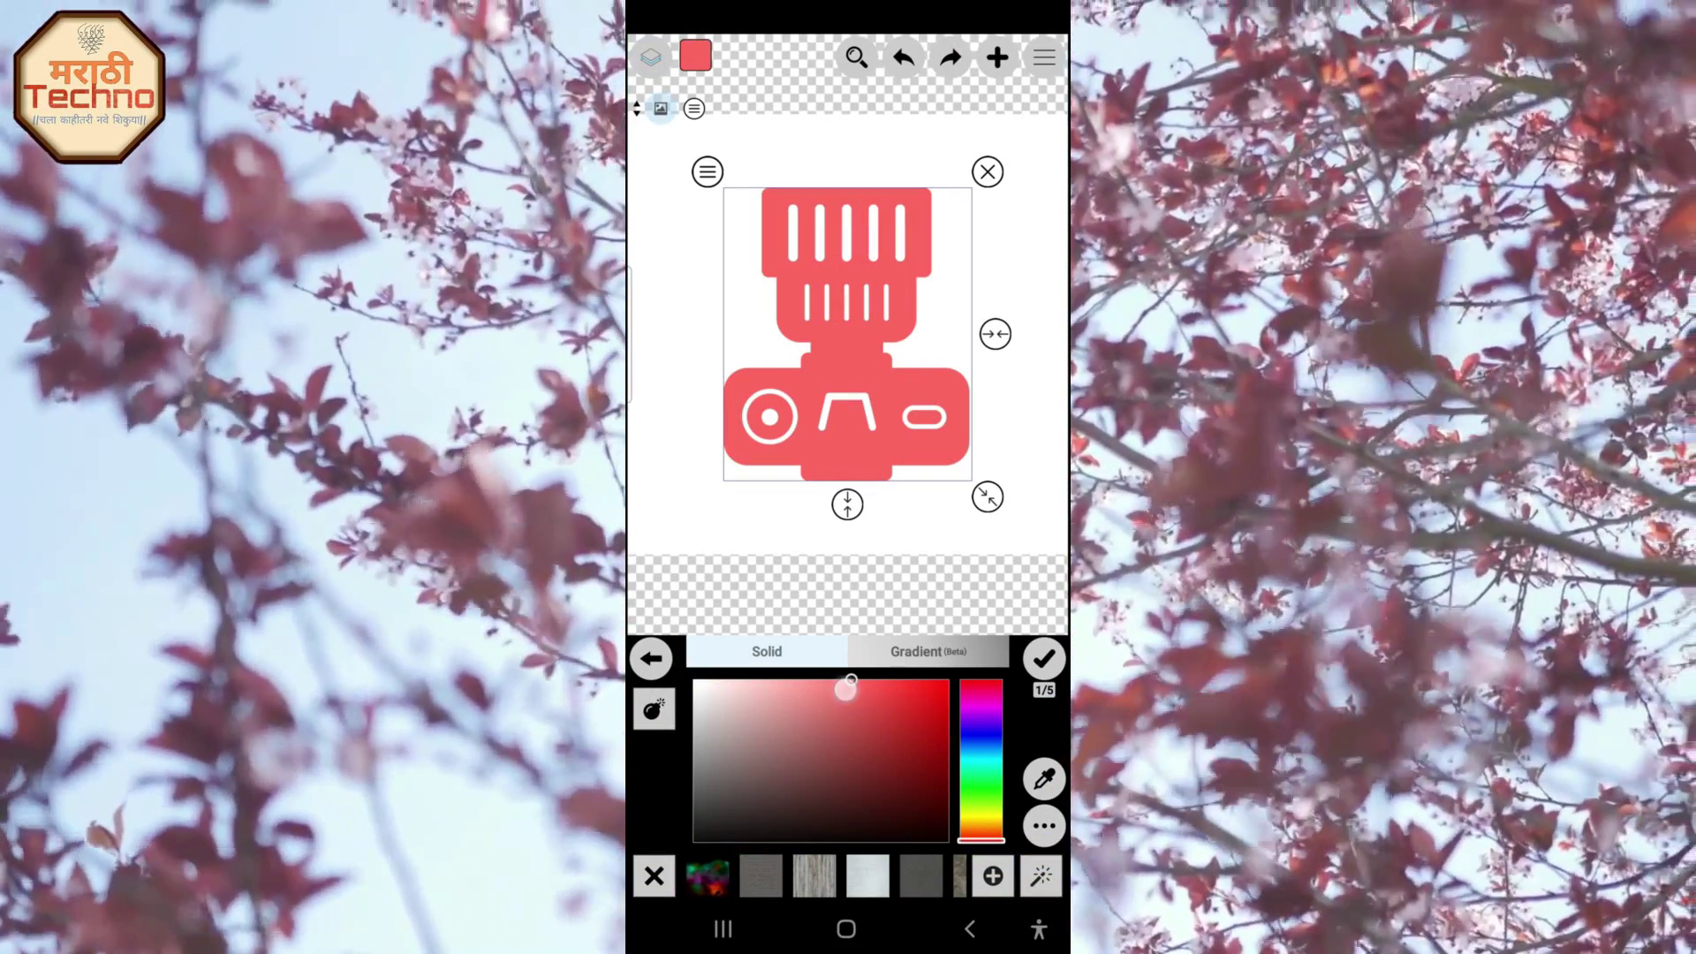
Make the camera icon black, smaller and higher on the canvas, after trying cyan and red.
left_click_drag(851, 680, 693, 842)
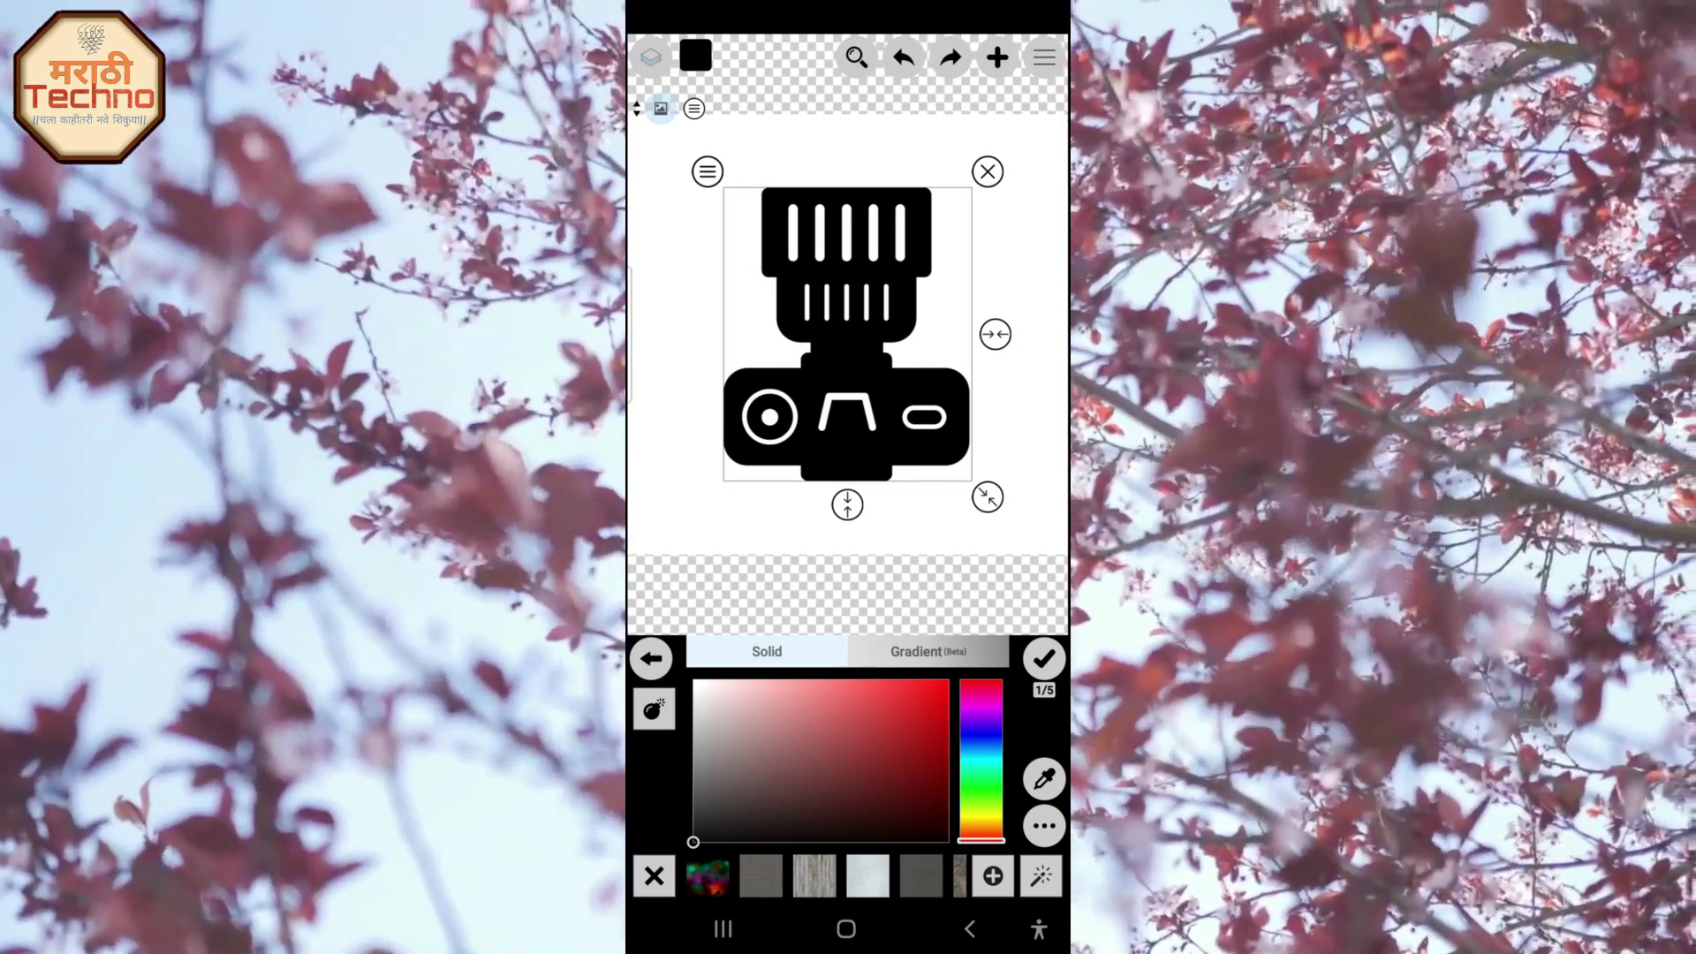
left_click_drag(865, 380, 851, 282)
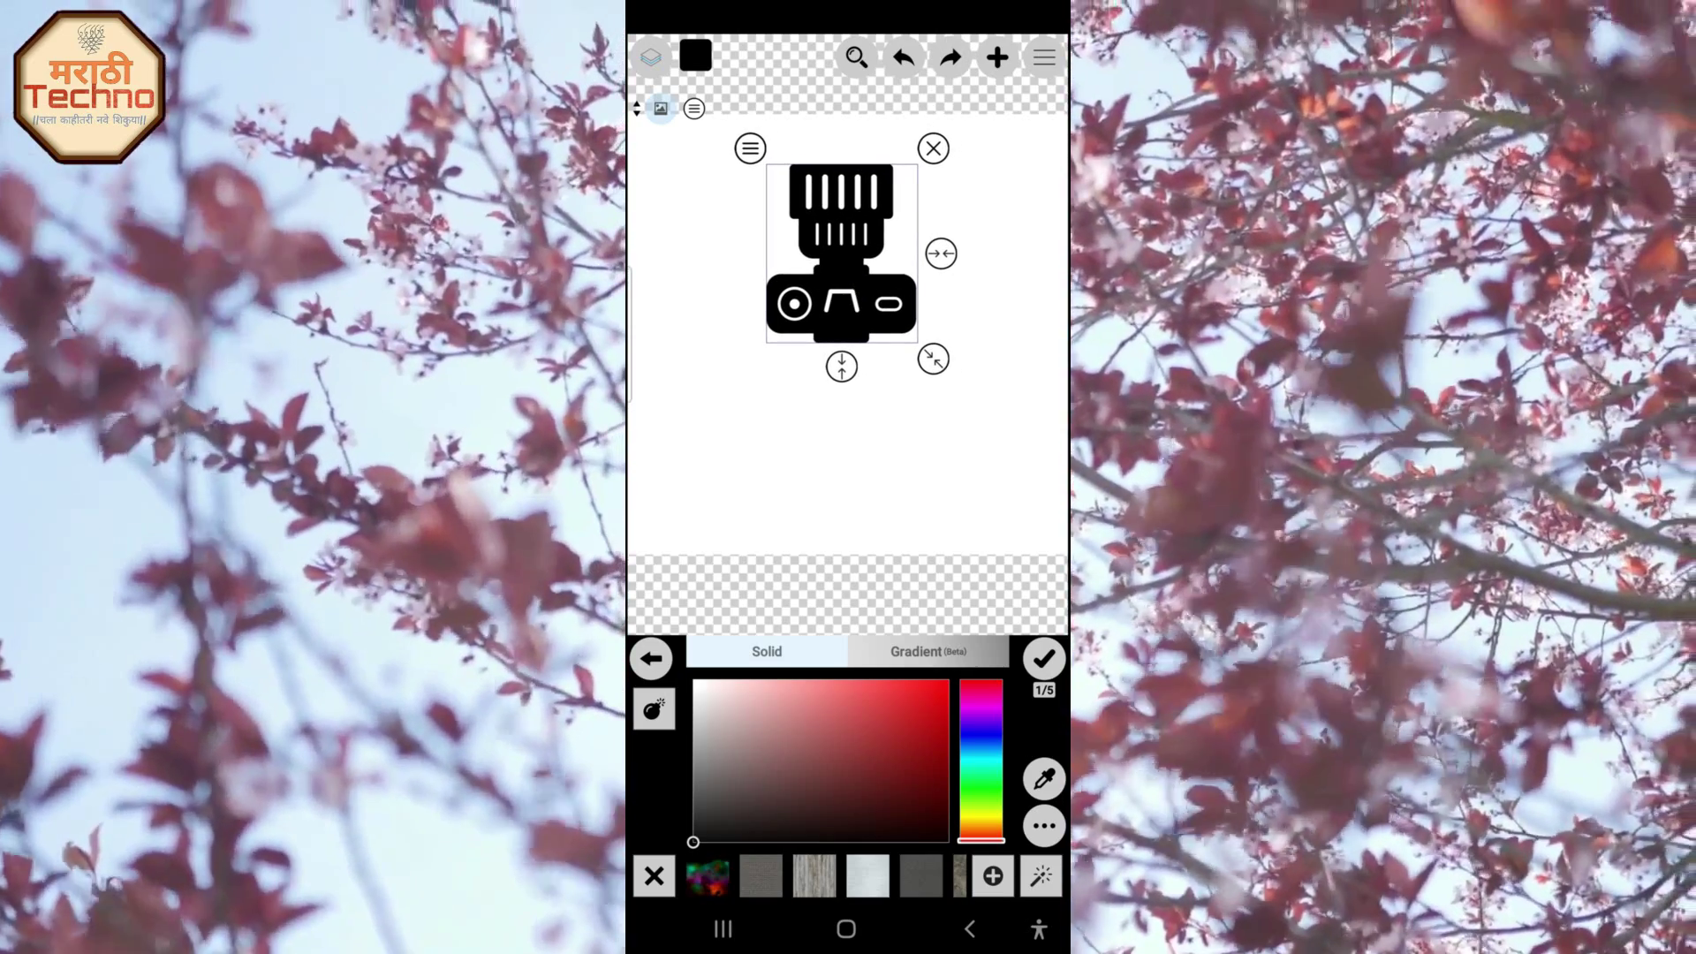
left_click(990, 704)
left_click_drag(990, 704, 981, 809)
left_click(948, 679)
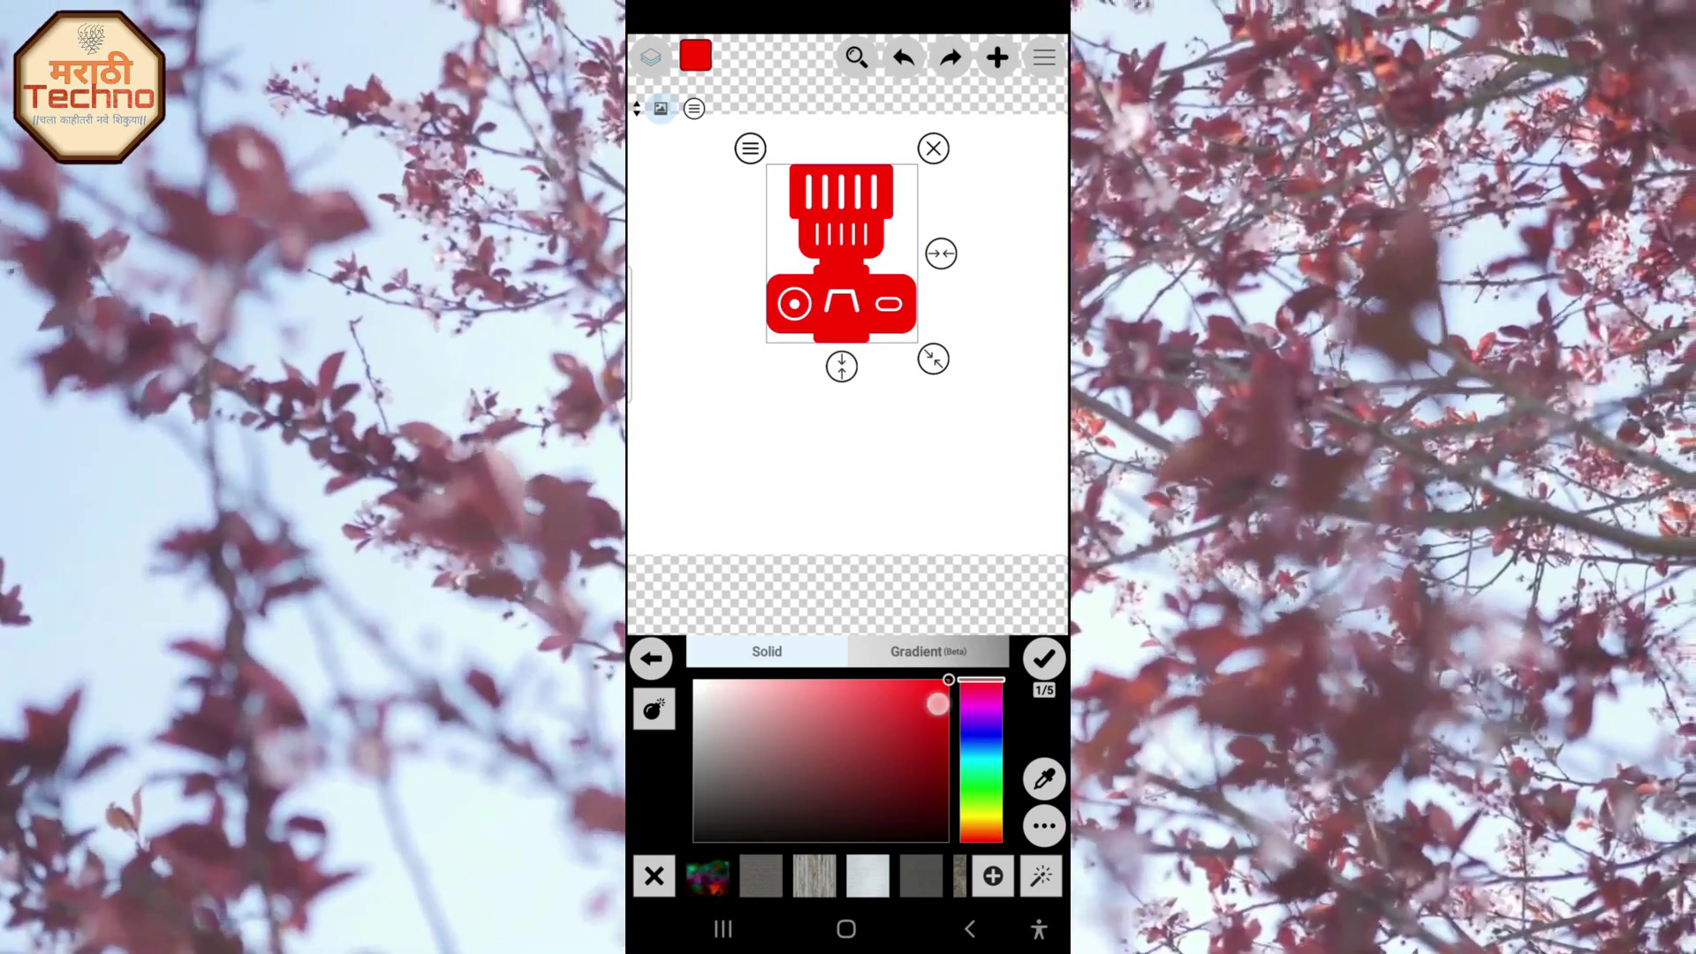
left_click_drag(938, 703, 693, 842)
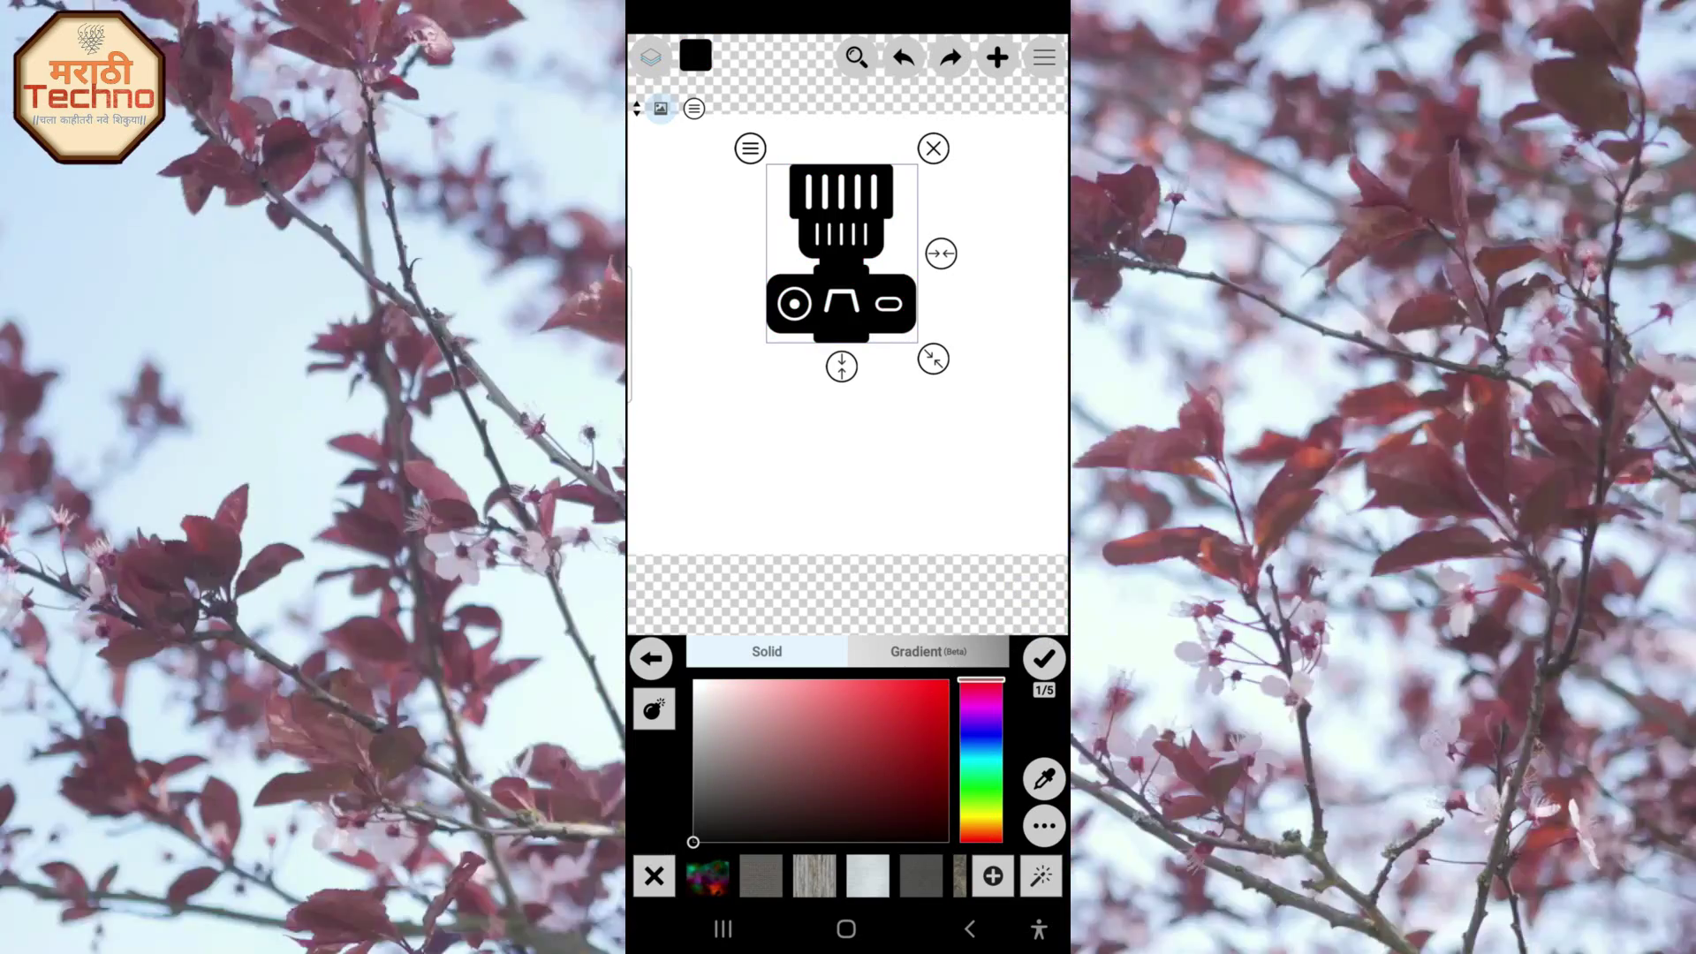
left_click(1044, 658)
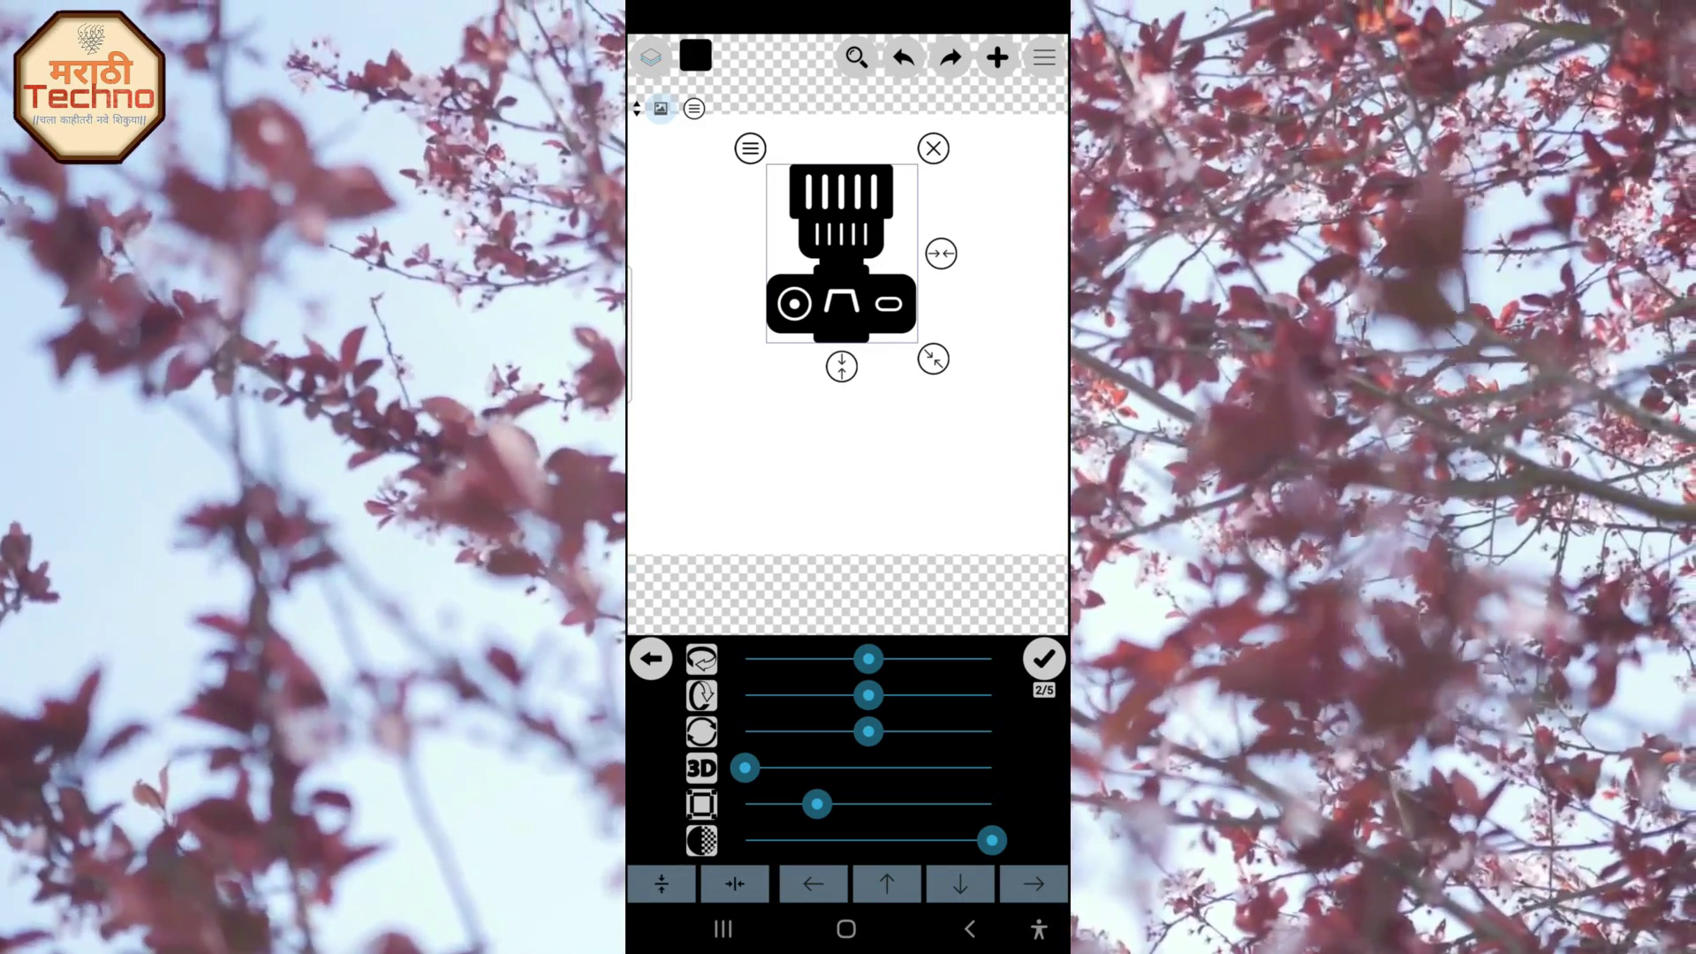
Keep the camera icon at zero rotation, add a slight 3D tilt and shrink it.
mouse_move(868, 659)
left_mouse_down()
mouse_move(992, 659)
mouse_move(806, 659)
mouse_move(863, 659)
left_mouse_up()
left_click(657, 750)
left_click(657, 749)
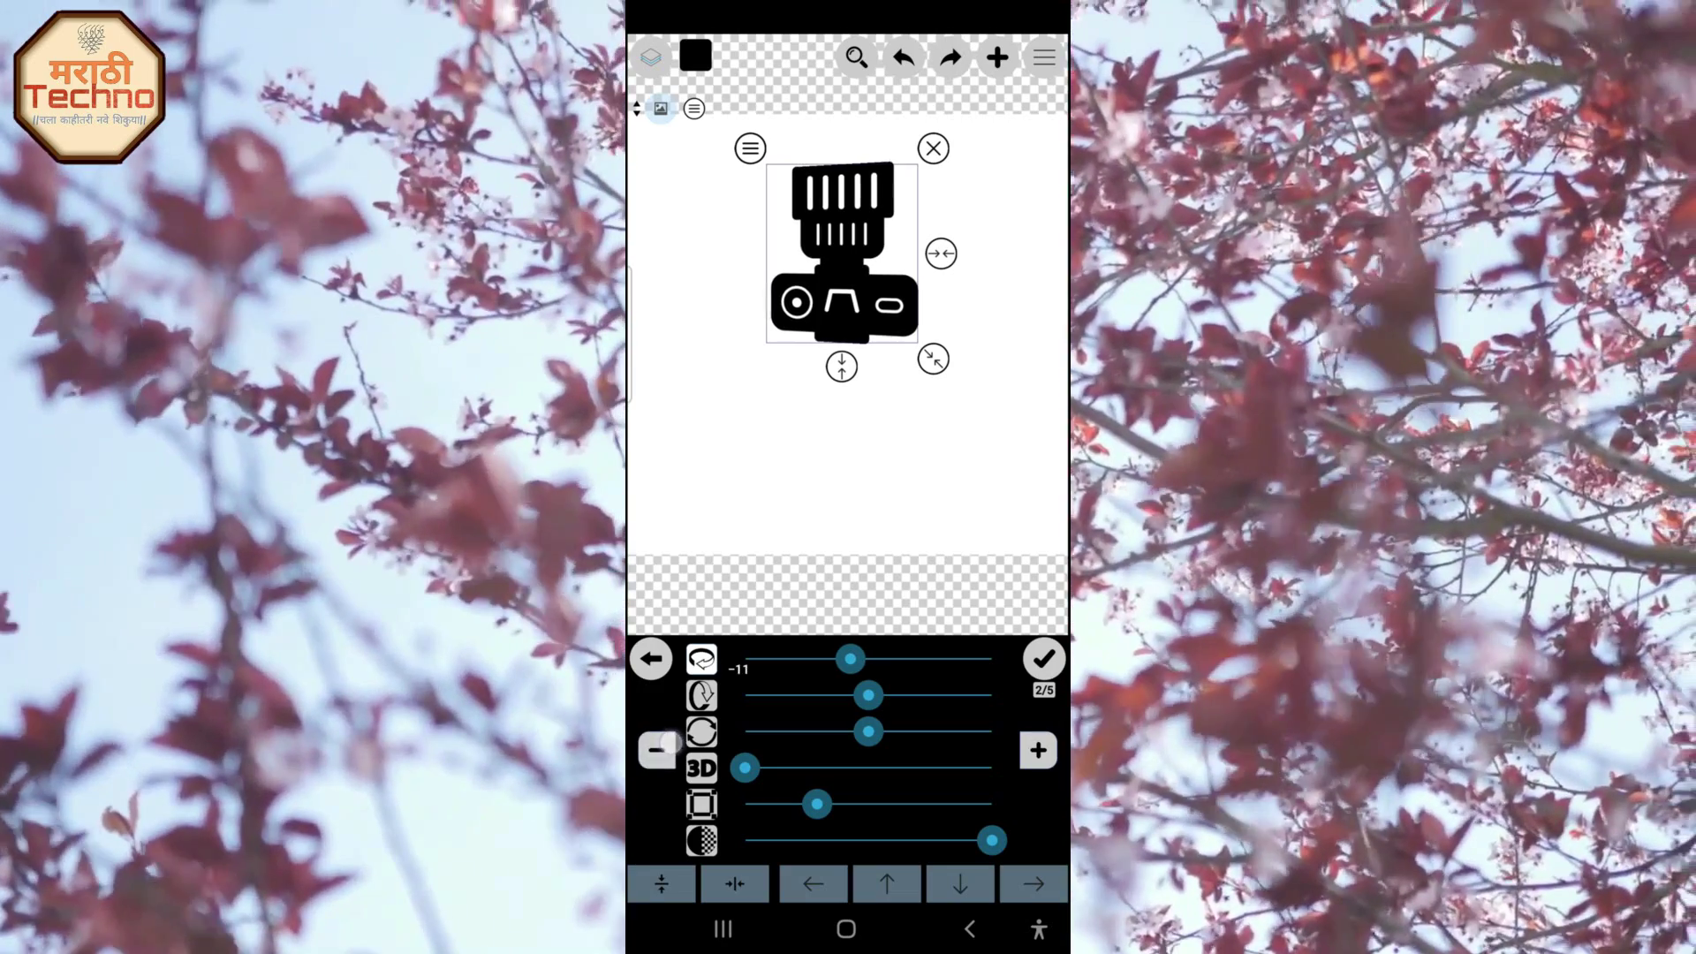
left_click(657, 750)
left_click(656, 749)
left_click(1039, 749)
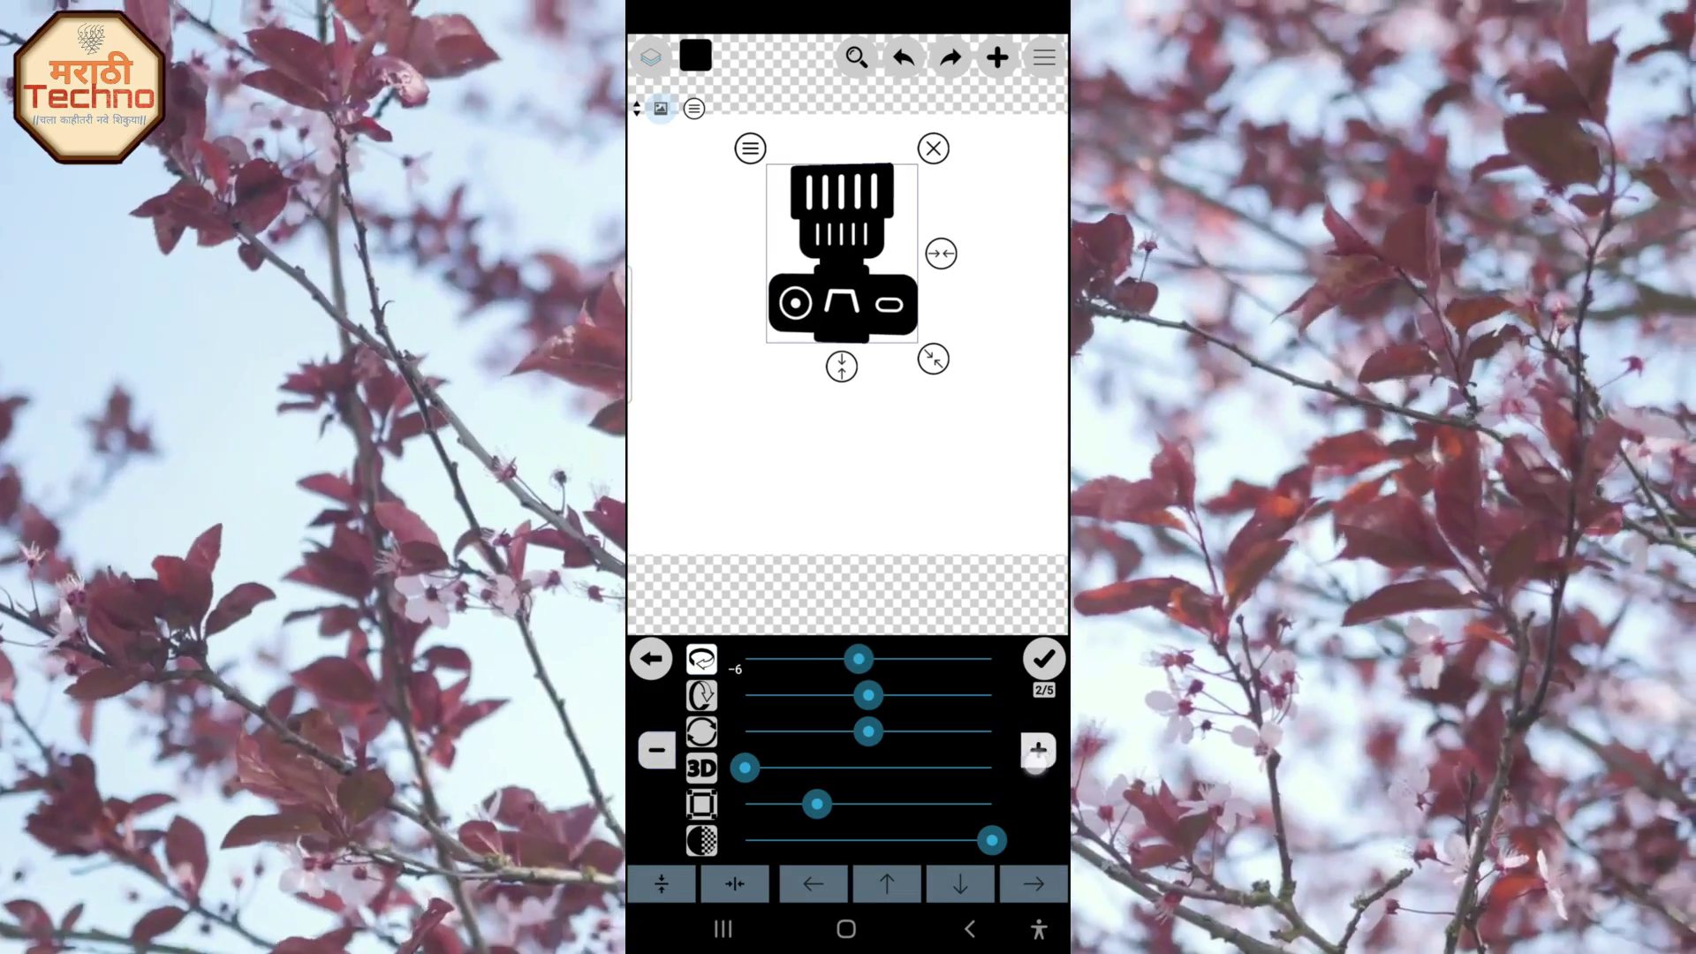
left_click(1038, 750)
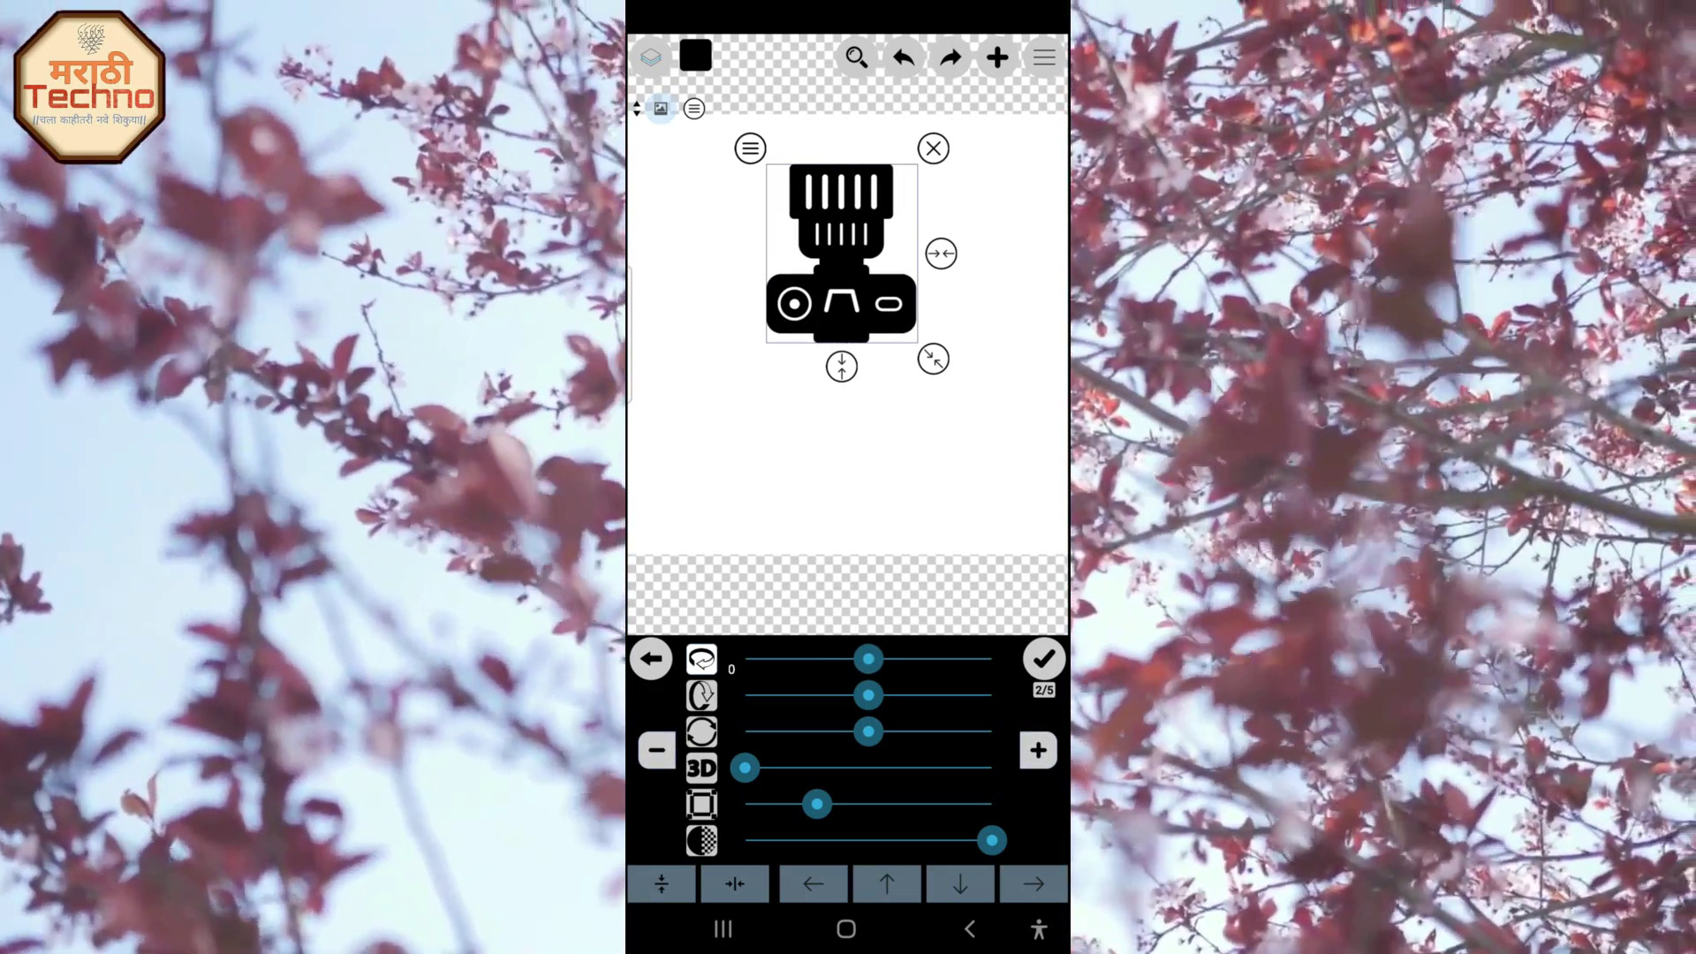
mouse_move(744, 768)
left_mouse_down()
mouse_move(909, 775)
mouse_move(817, 767)
mouse_move(839, 767)
left_mouse_up()
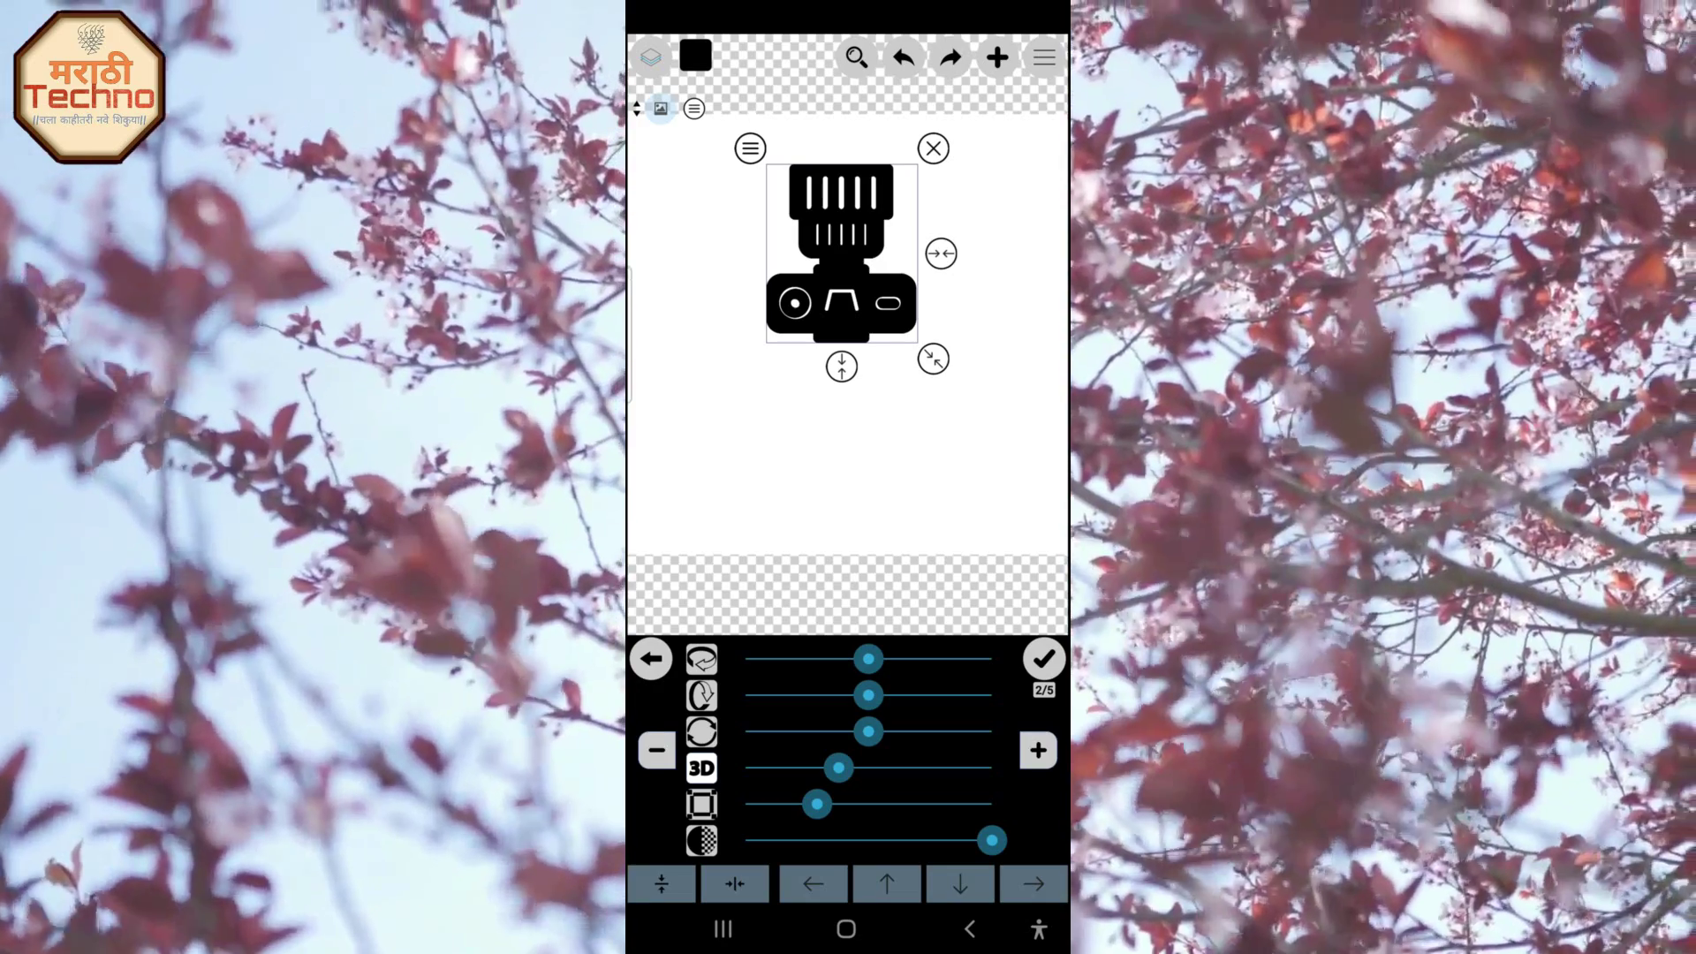
left_click_drag(817, 804, 774, 804)
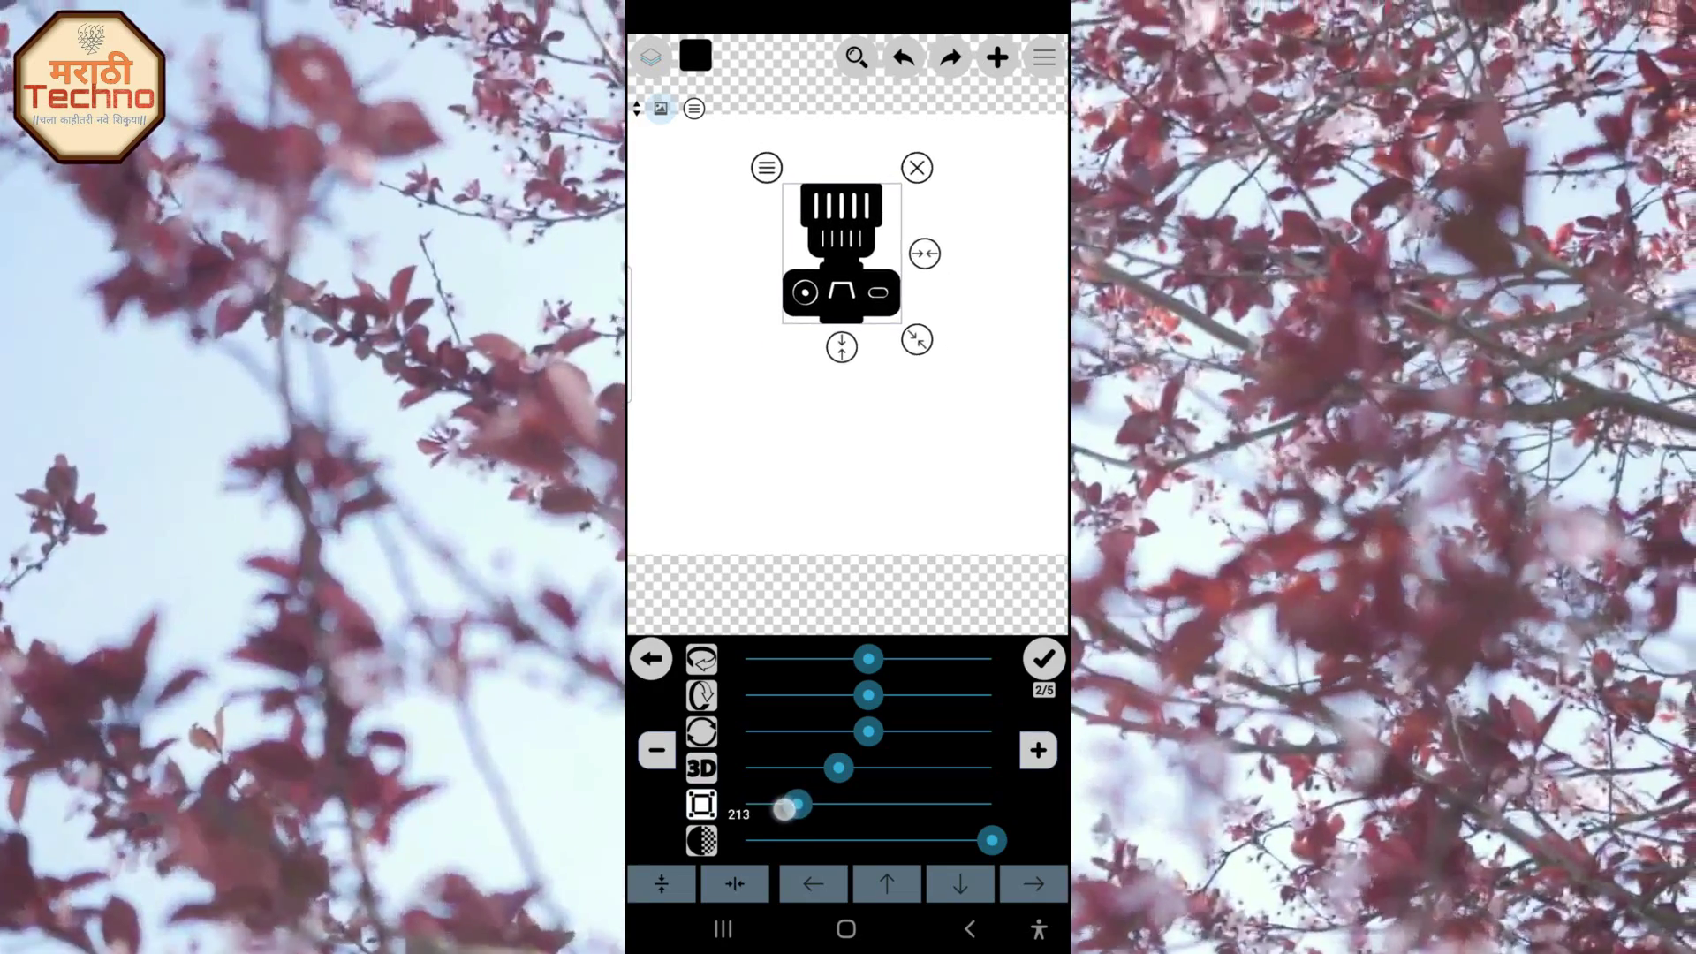
left_click(1044, 659)
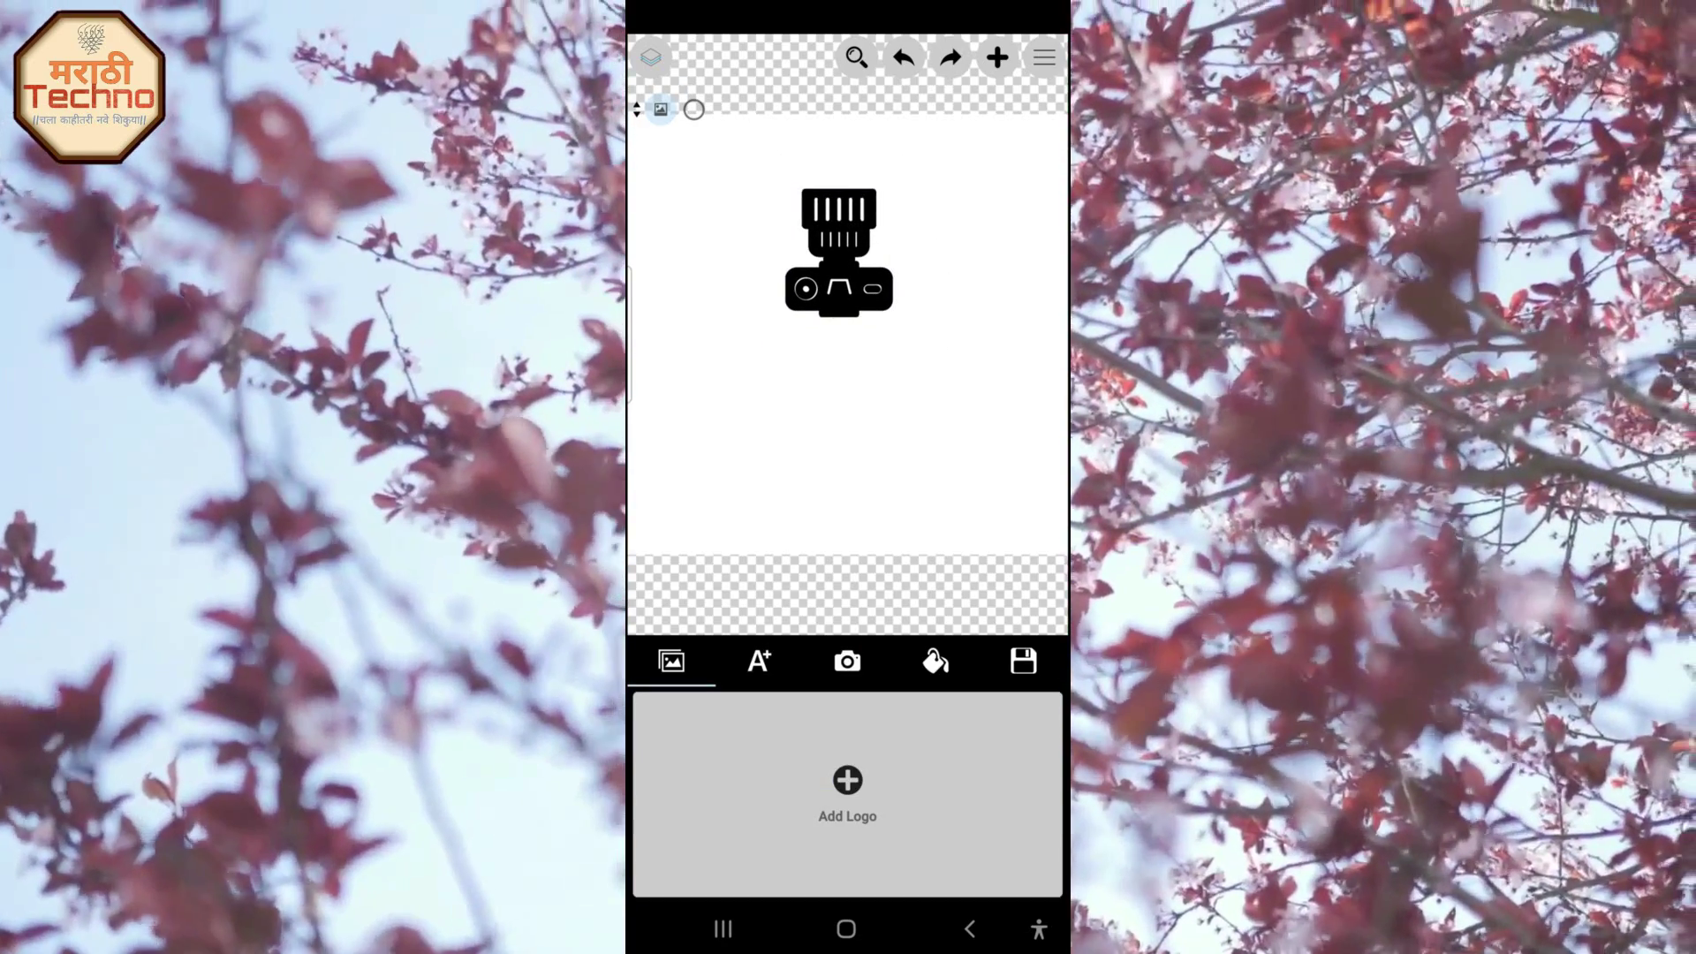
Nudge the camera icon to the top centre of the canvas and deselect it.
left_click(861, 285)
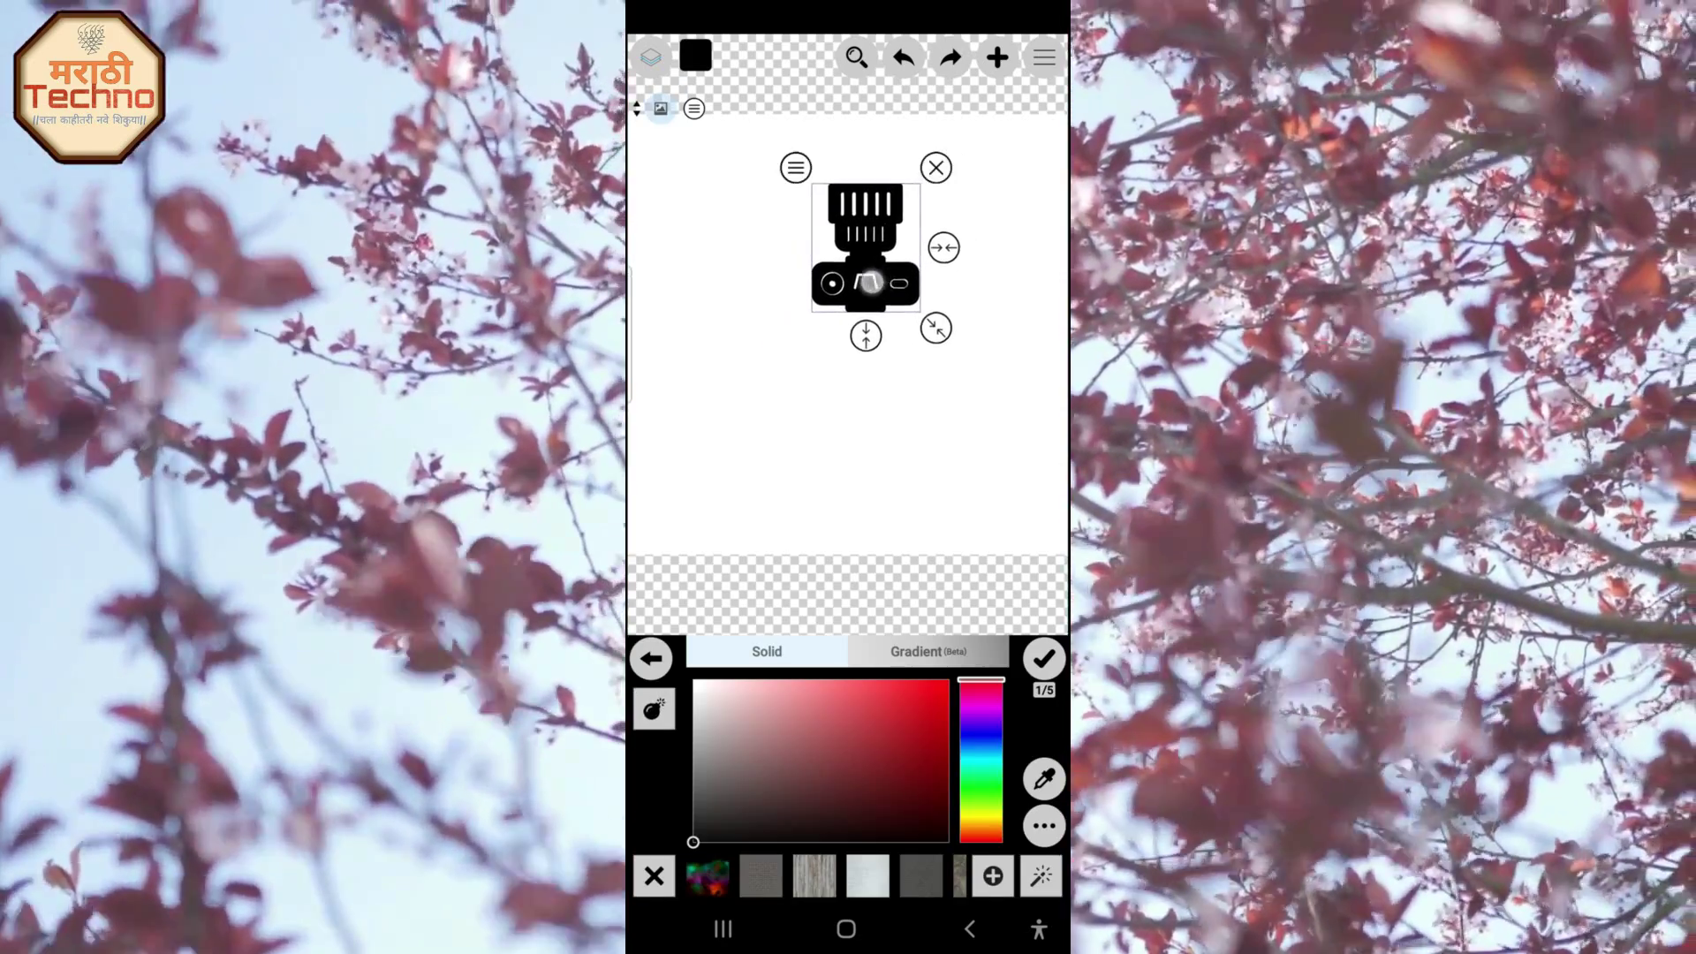
left_click_drag(870, 283, 851, 288)
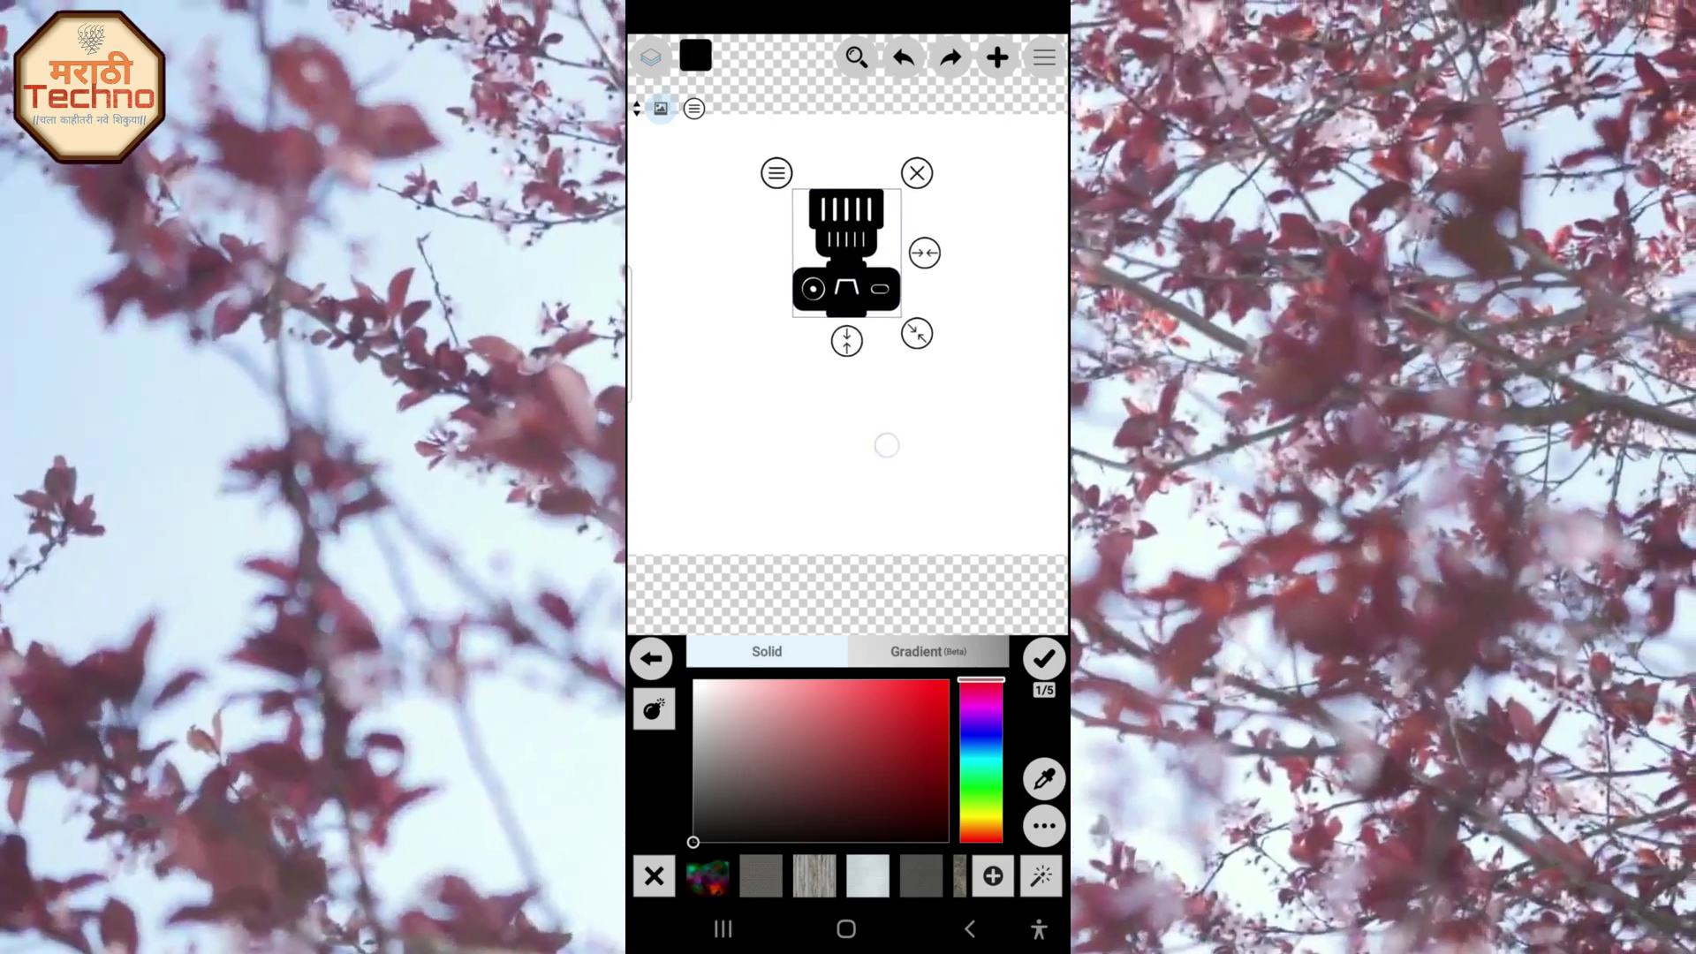
left_click(887, 445)
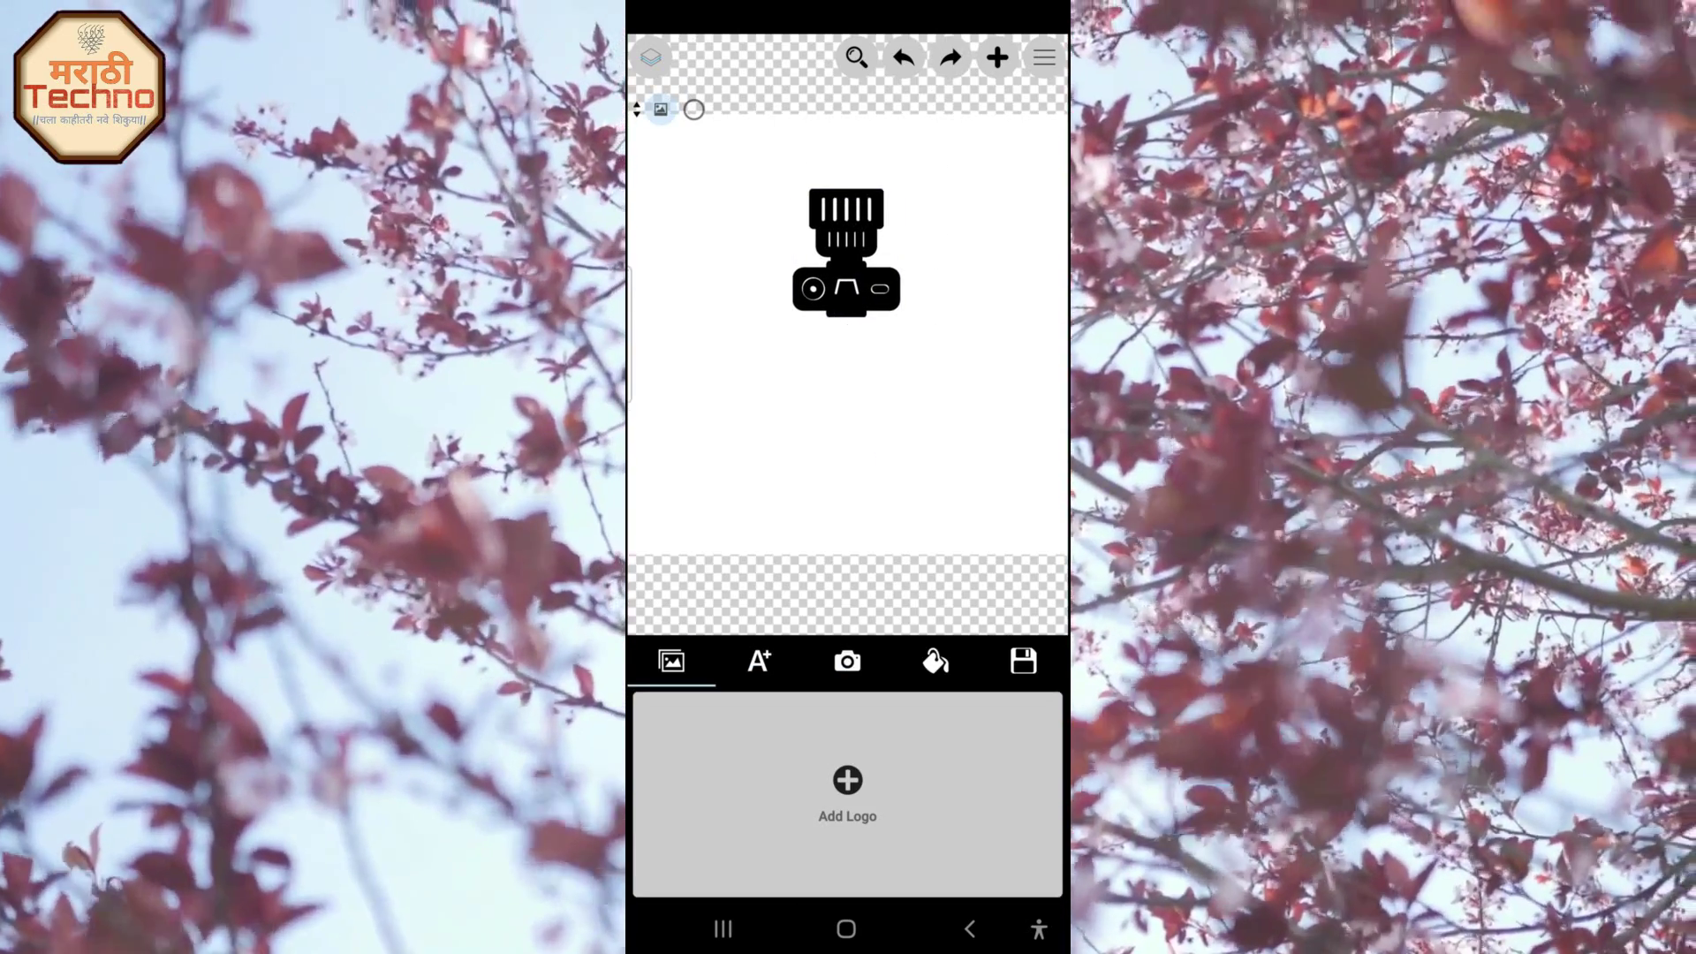
left_click(765, 668)
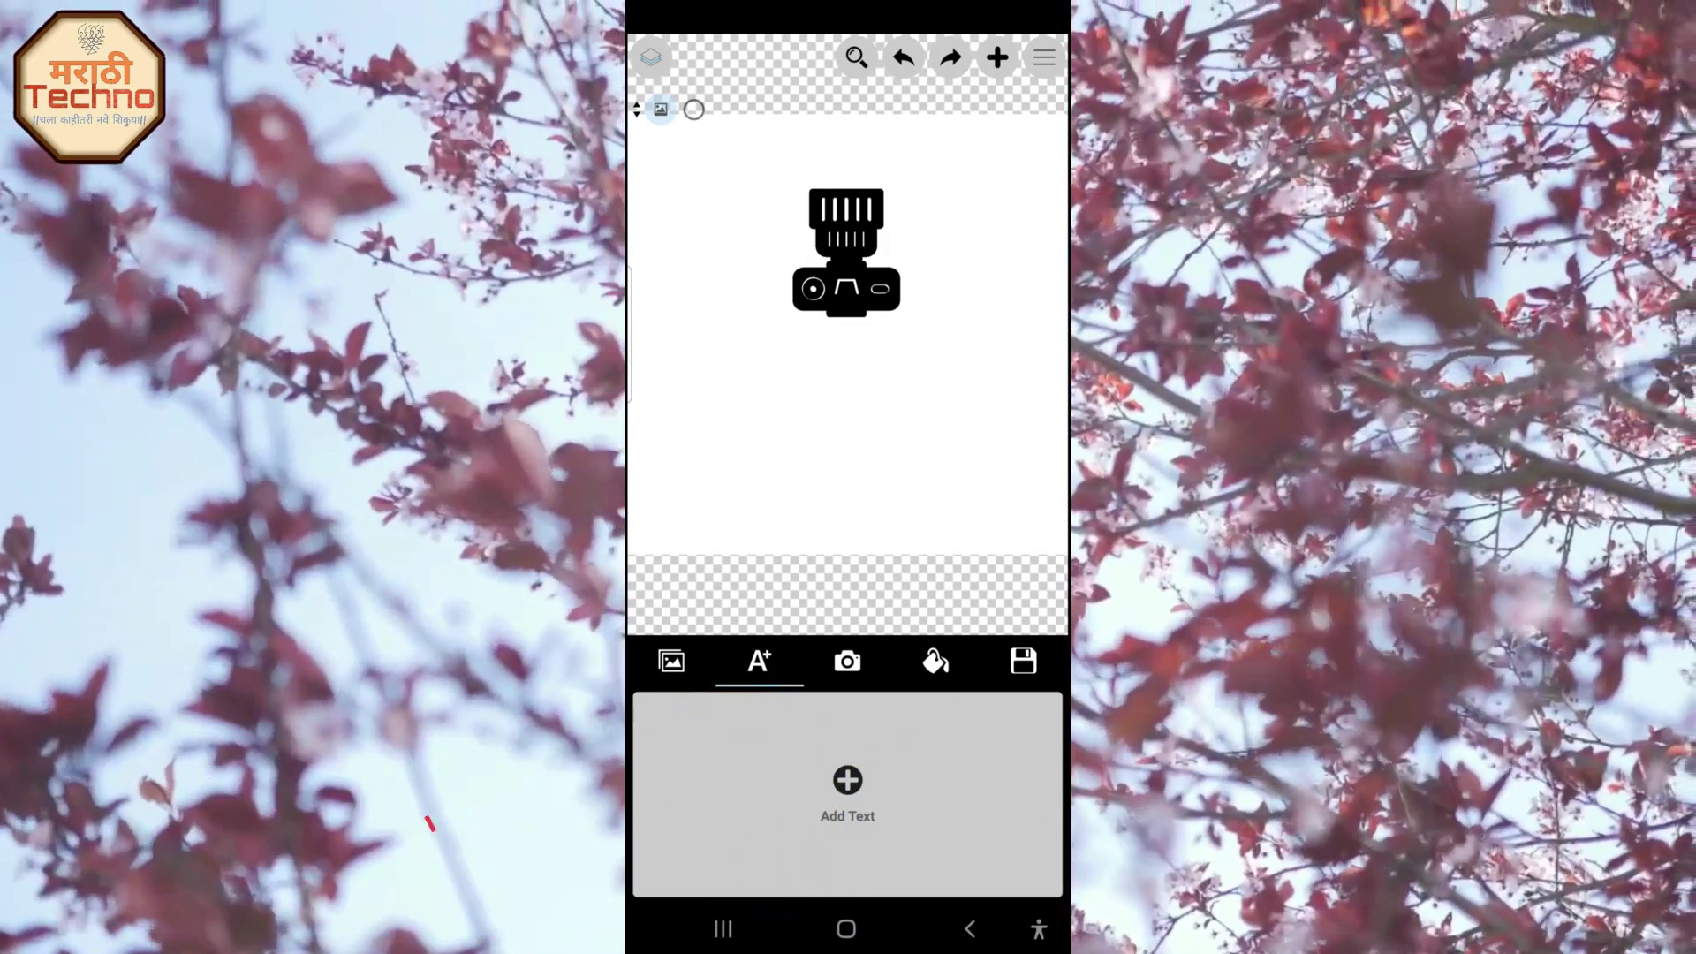
Add uppercase 'SK' text in red below the camera icon and enlarge it.
left_click(847, 779)
left_click(909, 463)
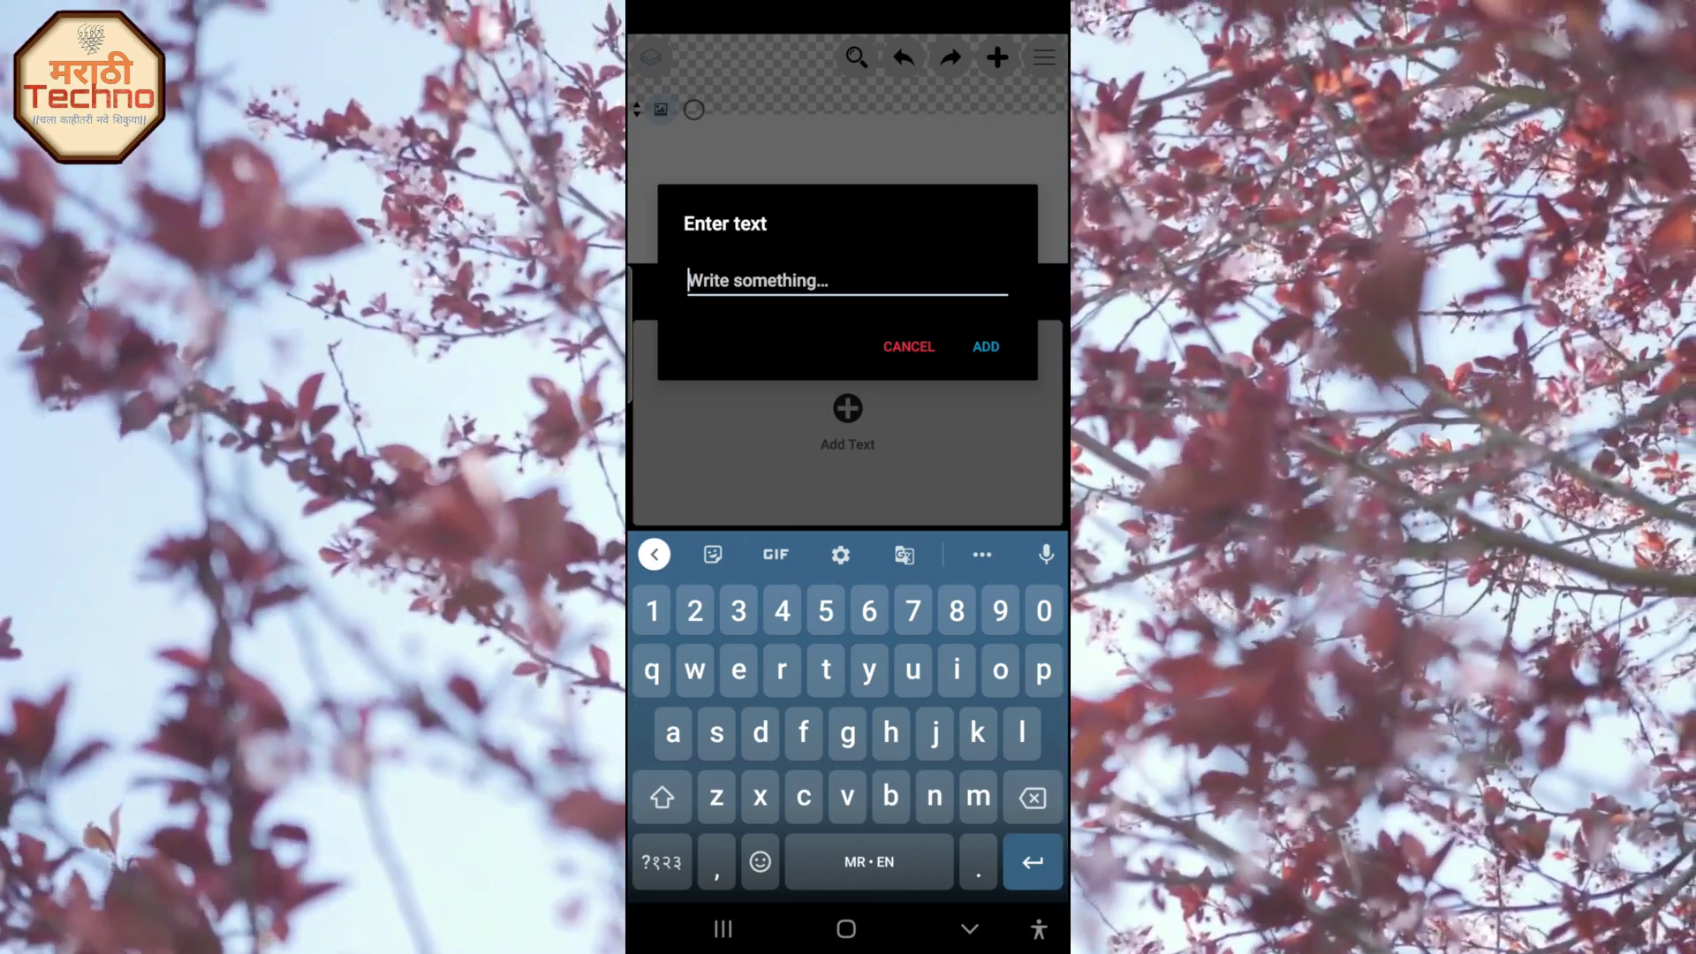
left_click(662, 798)
type("SK")
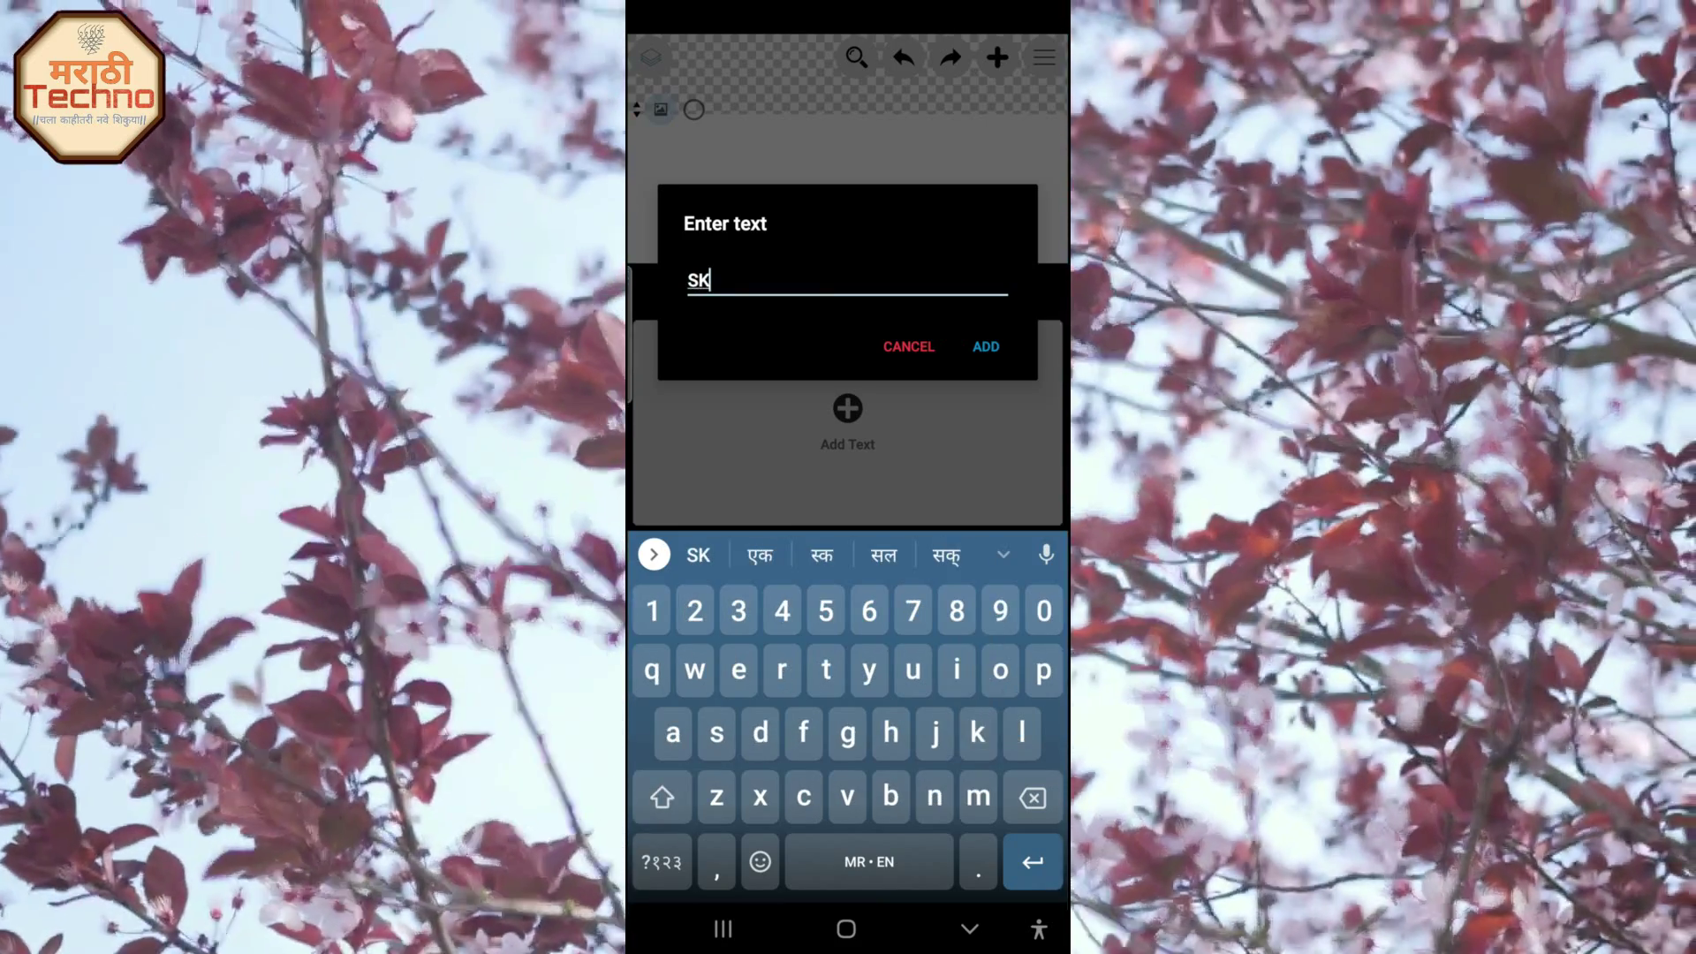
left_click(986, 346)
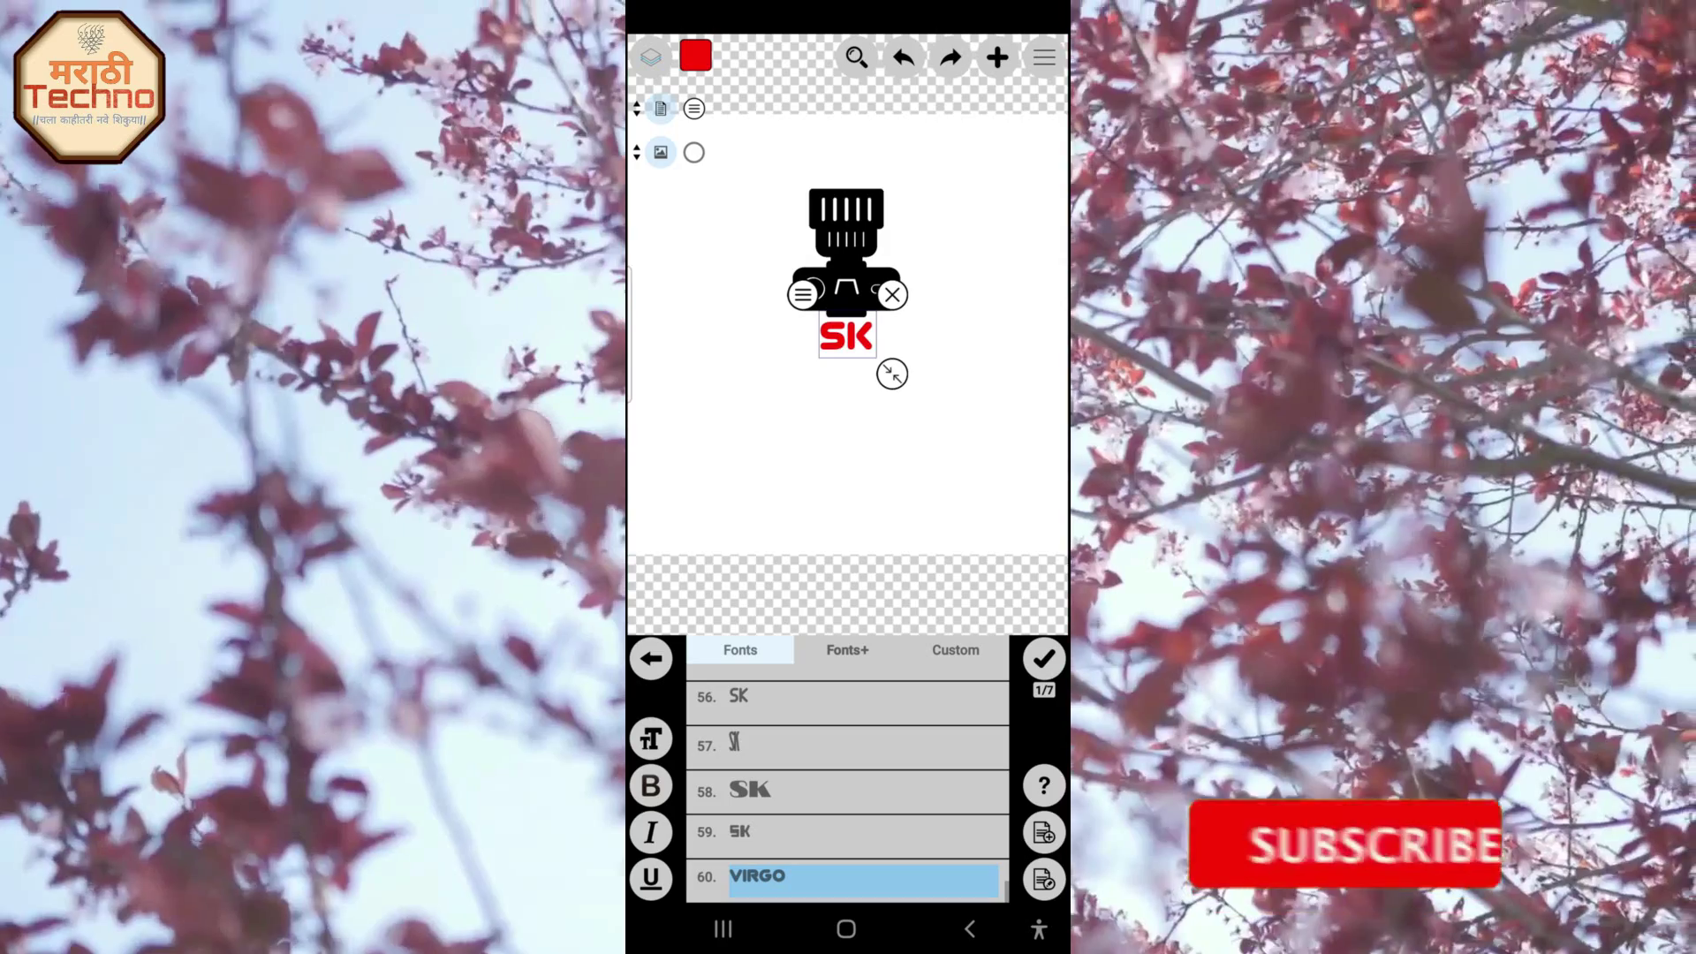
left_click_drag(892, 374, 954, 459)
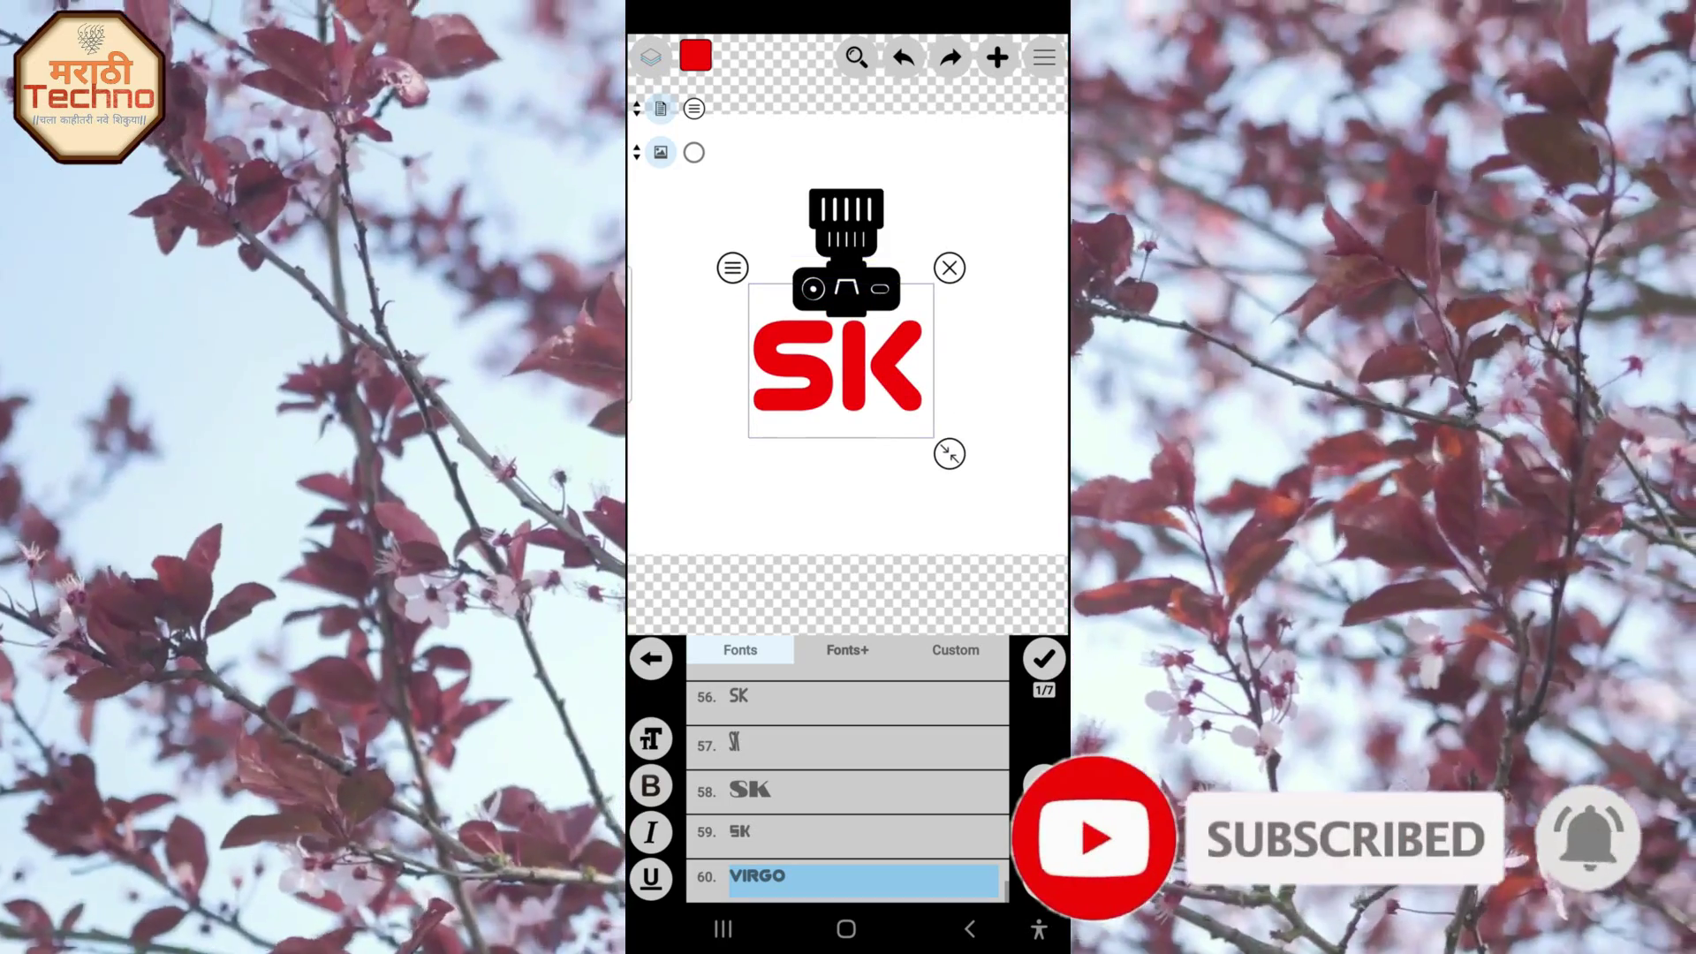
Shrink SK slightly and trial fonts such as Seaside Resort, Capture It and Walkway.
mouse_move(953, 460)
left_mouse_down()
mouse_move(931, 440)
mouse_move(936, 402)
mouse_move(906, 402)
left_mouse_up()
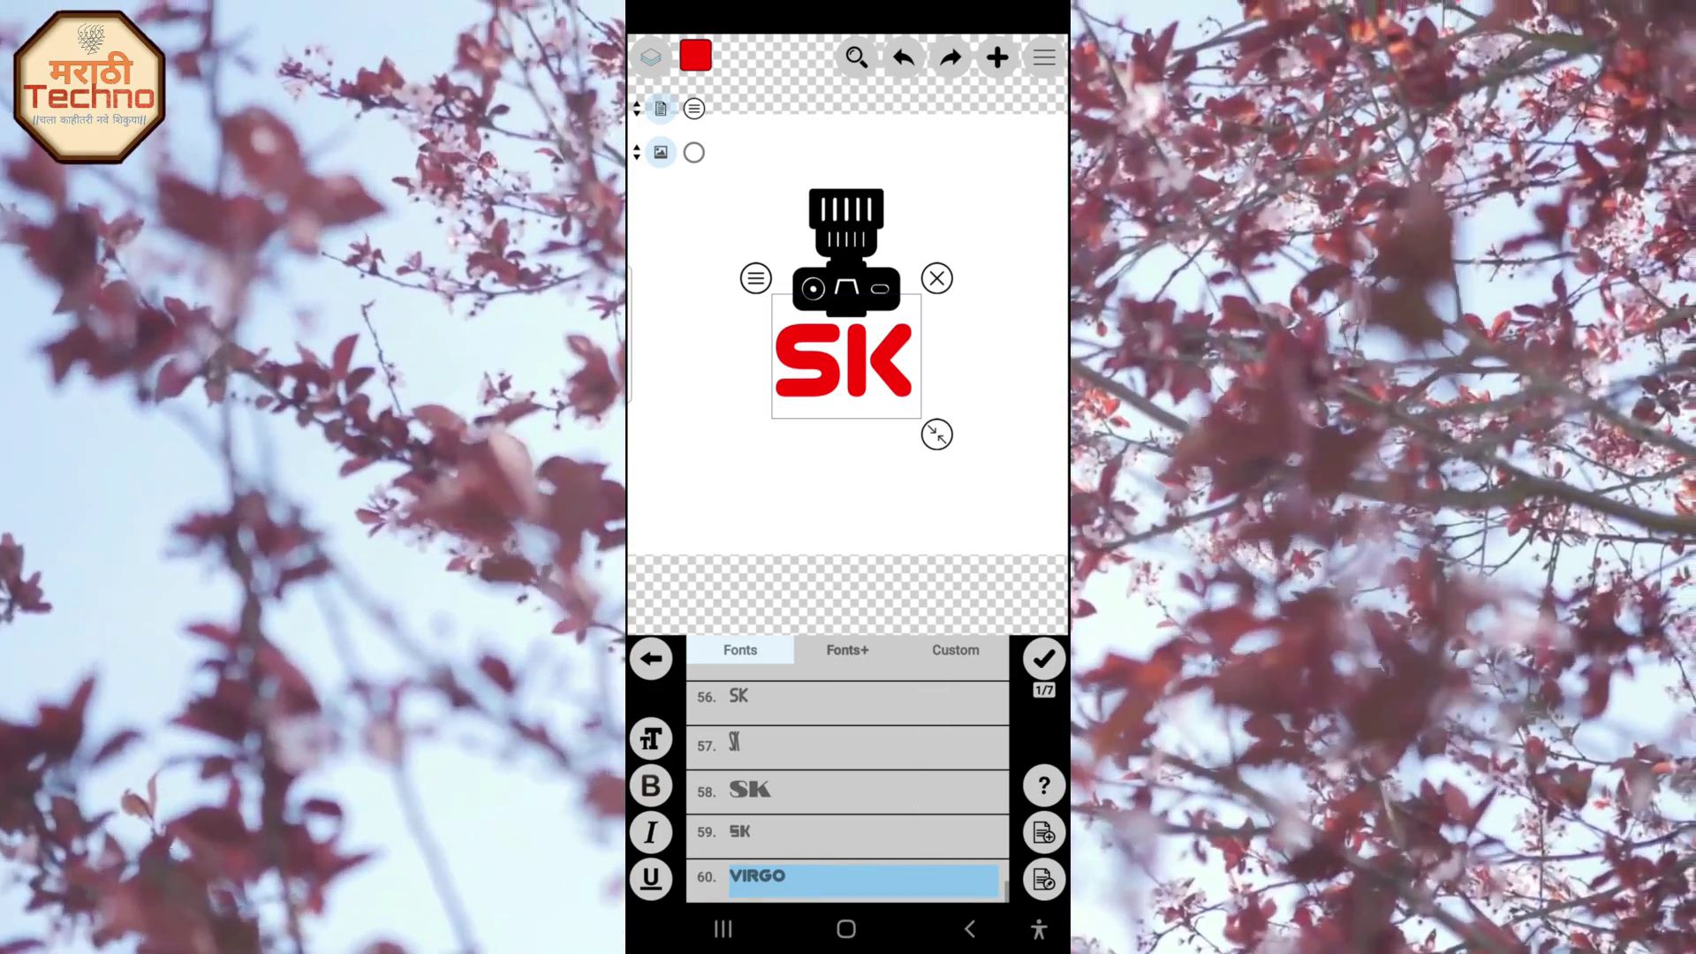
scroll(847, 790, "up", 3)
scroll(893, 799, "up", 3)
scroll(904, 745, "up", 3)
scroll(827, 828, "up", 2)
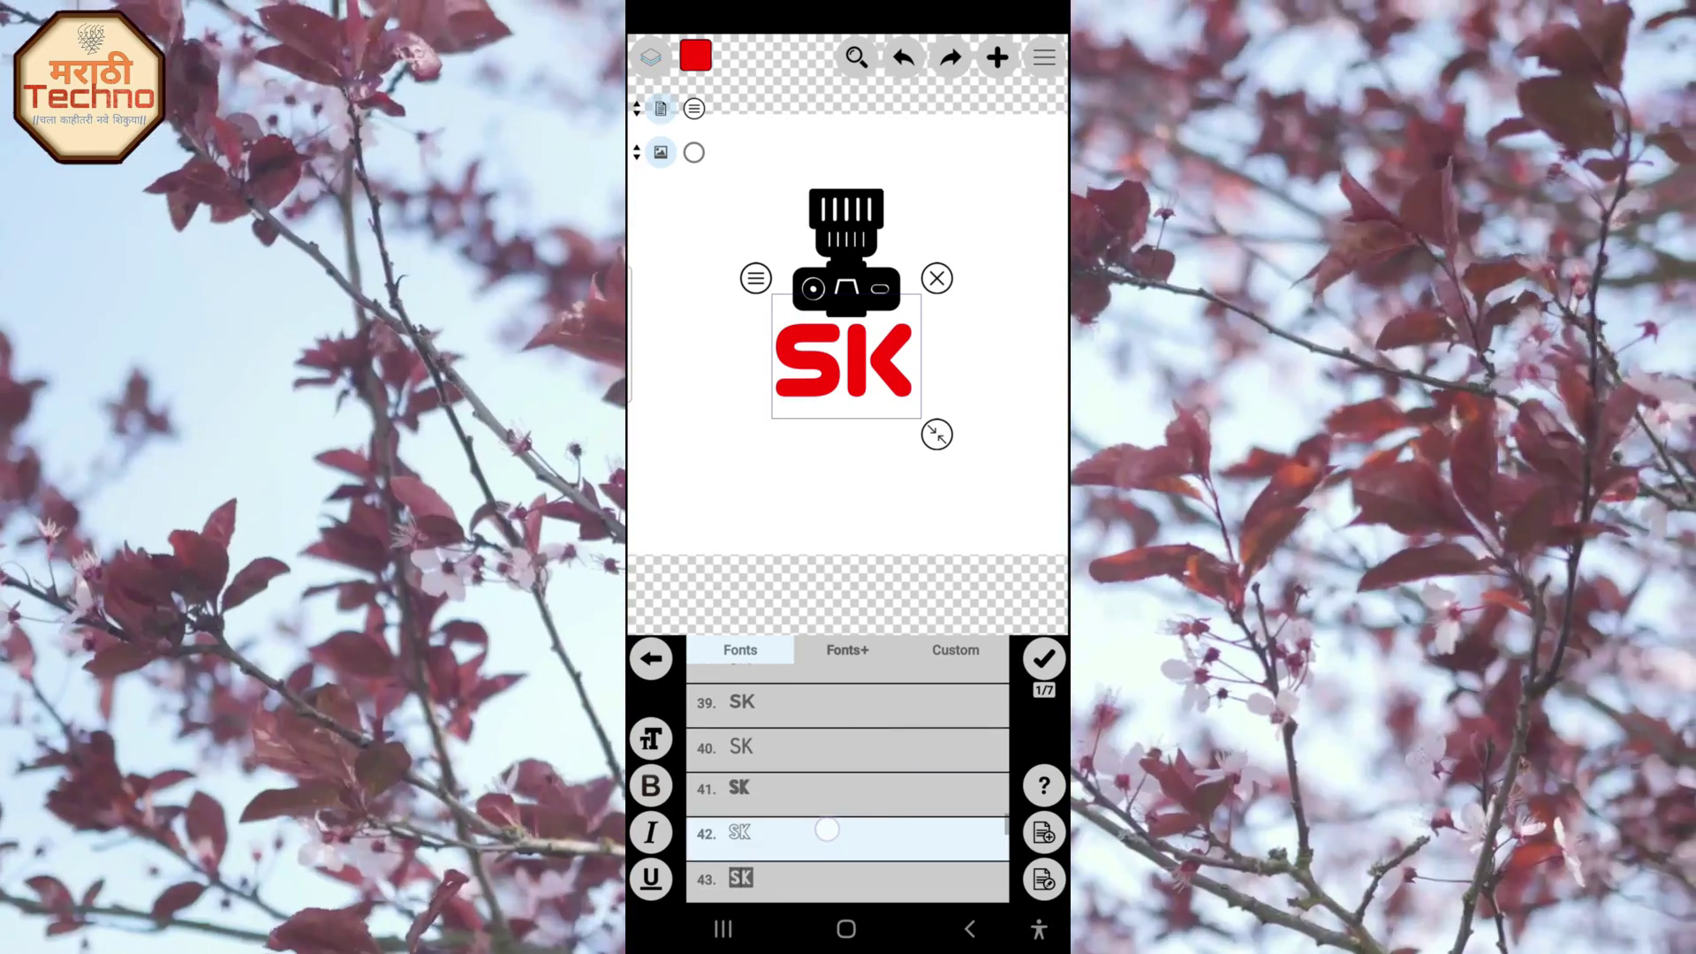
left_click(827, 829)
scroll(909, 840, "up", 2)
left_click(859, 875)
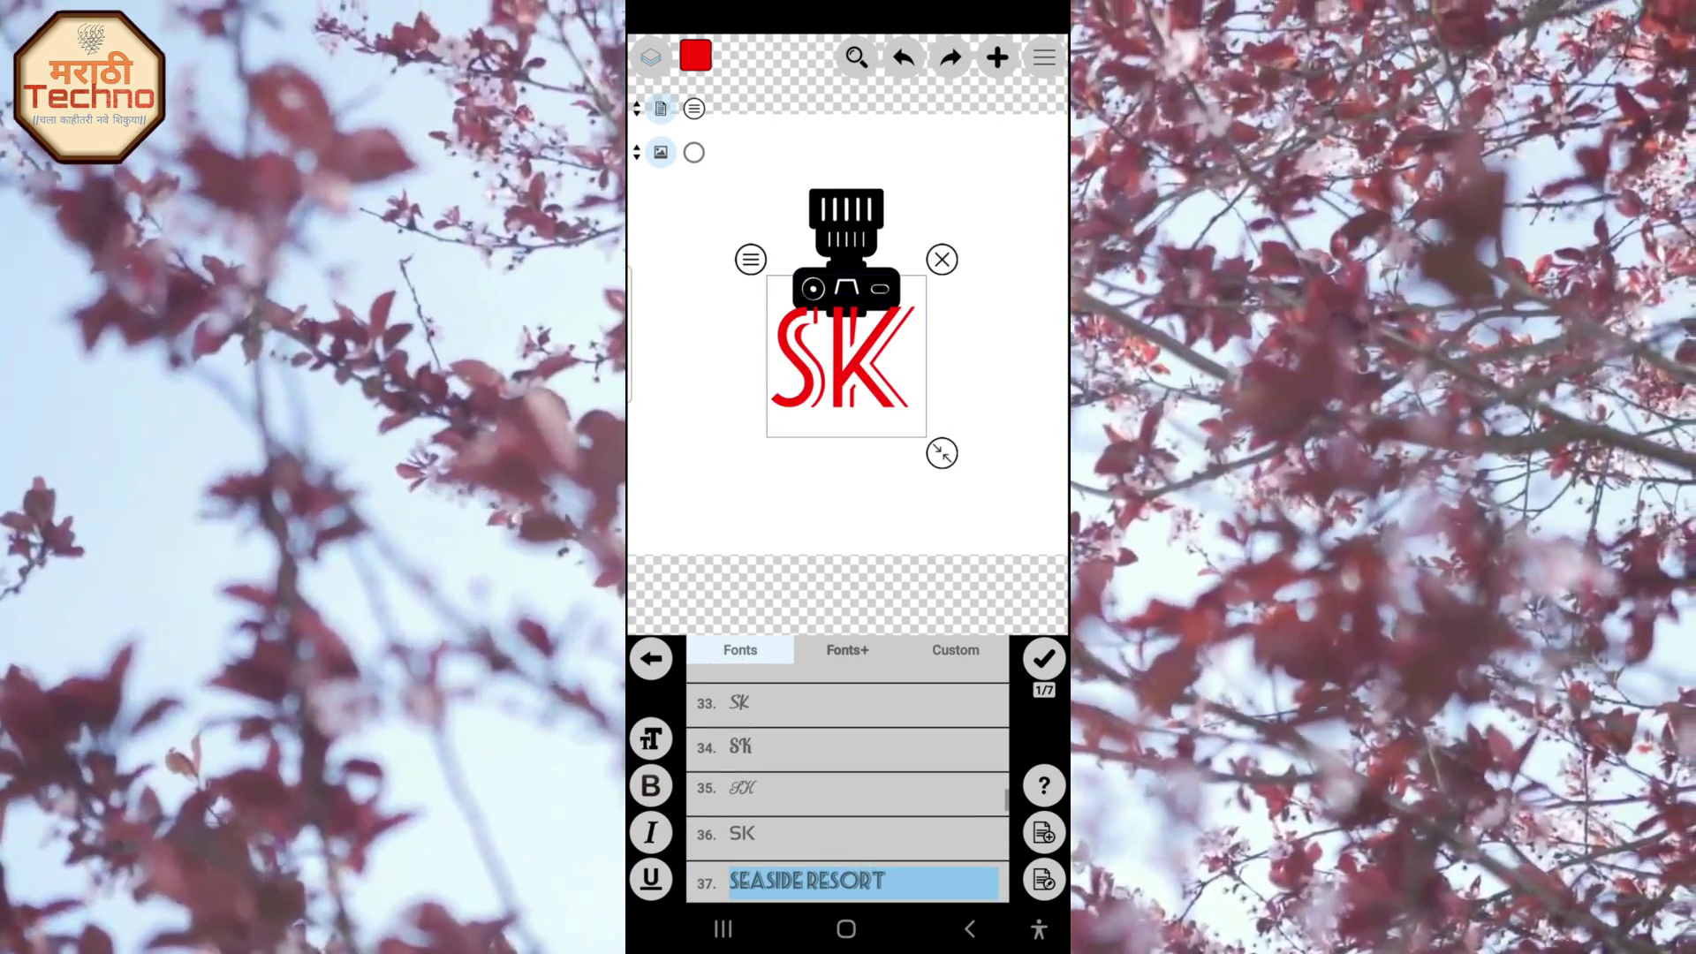
left_click(796, 789)
scroll(847, 796, "up", 2)
left_click(861, 751)
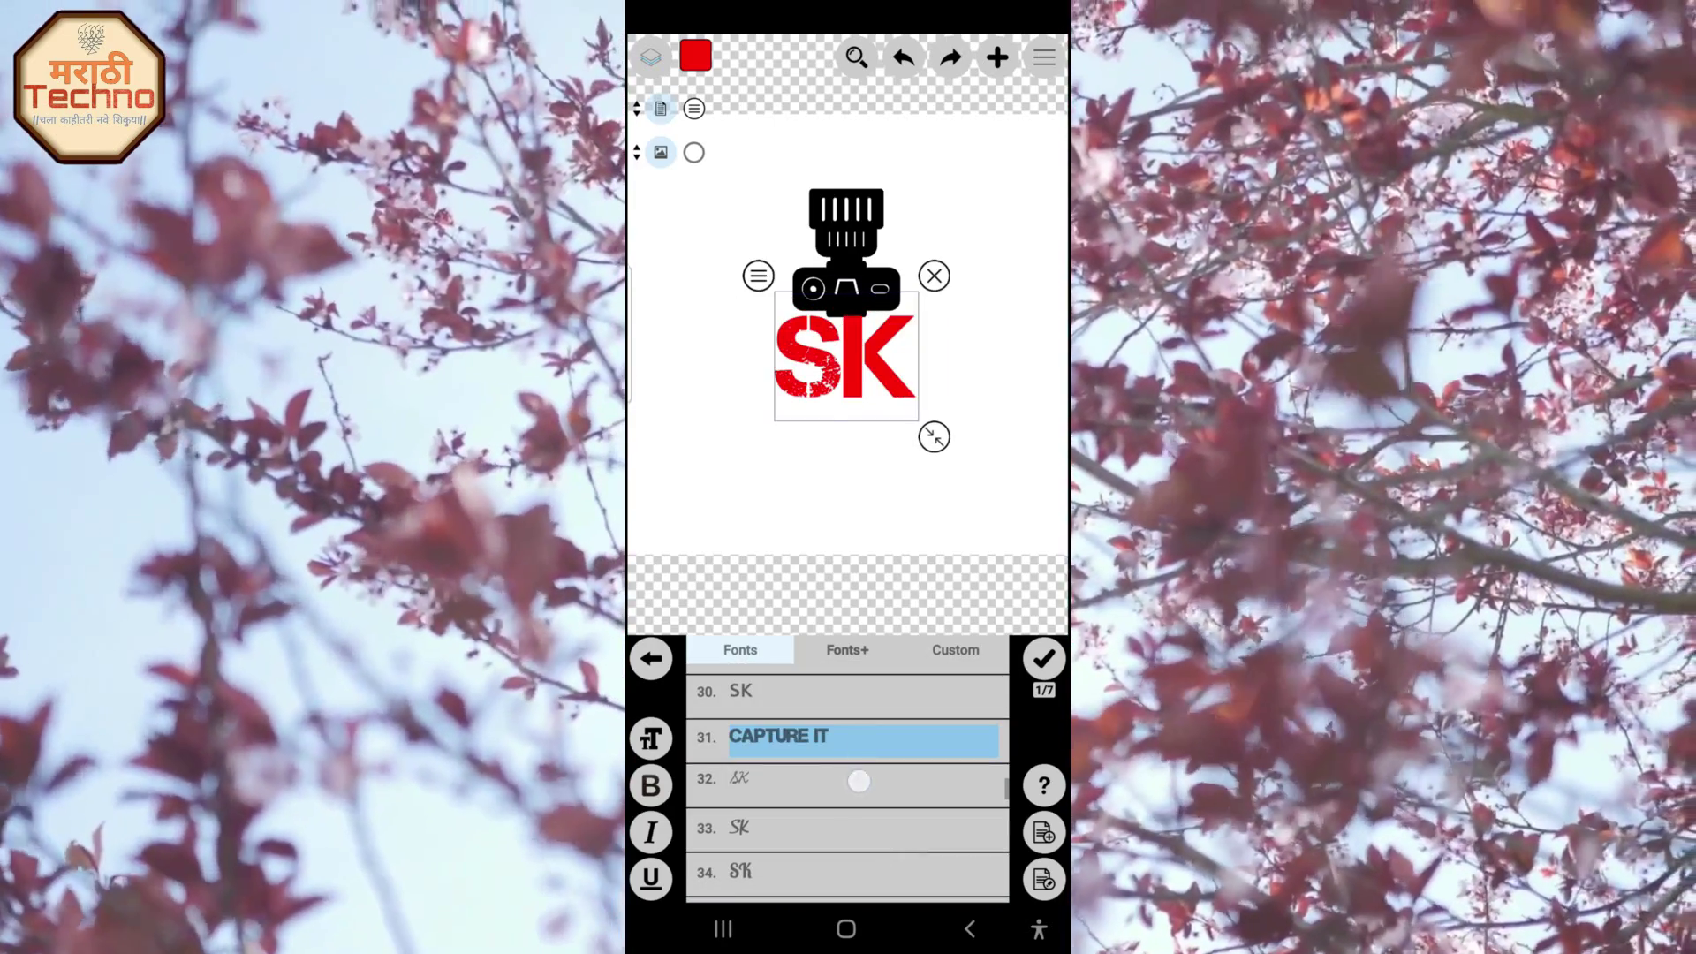
left_click(859, 781)
left_click(846, 828)
scroll(896, 840, "up", 2)
left_click(859, 762)
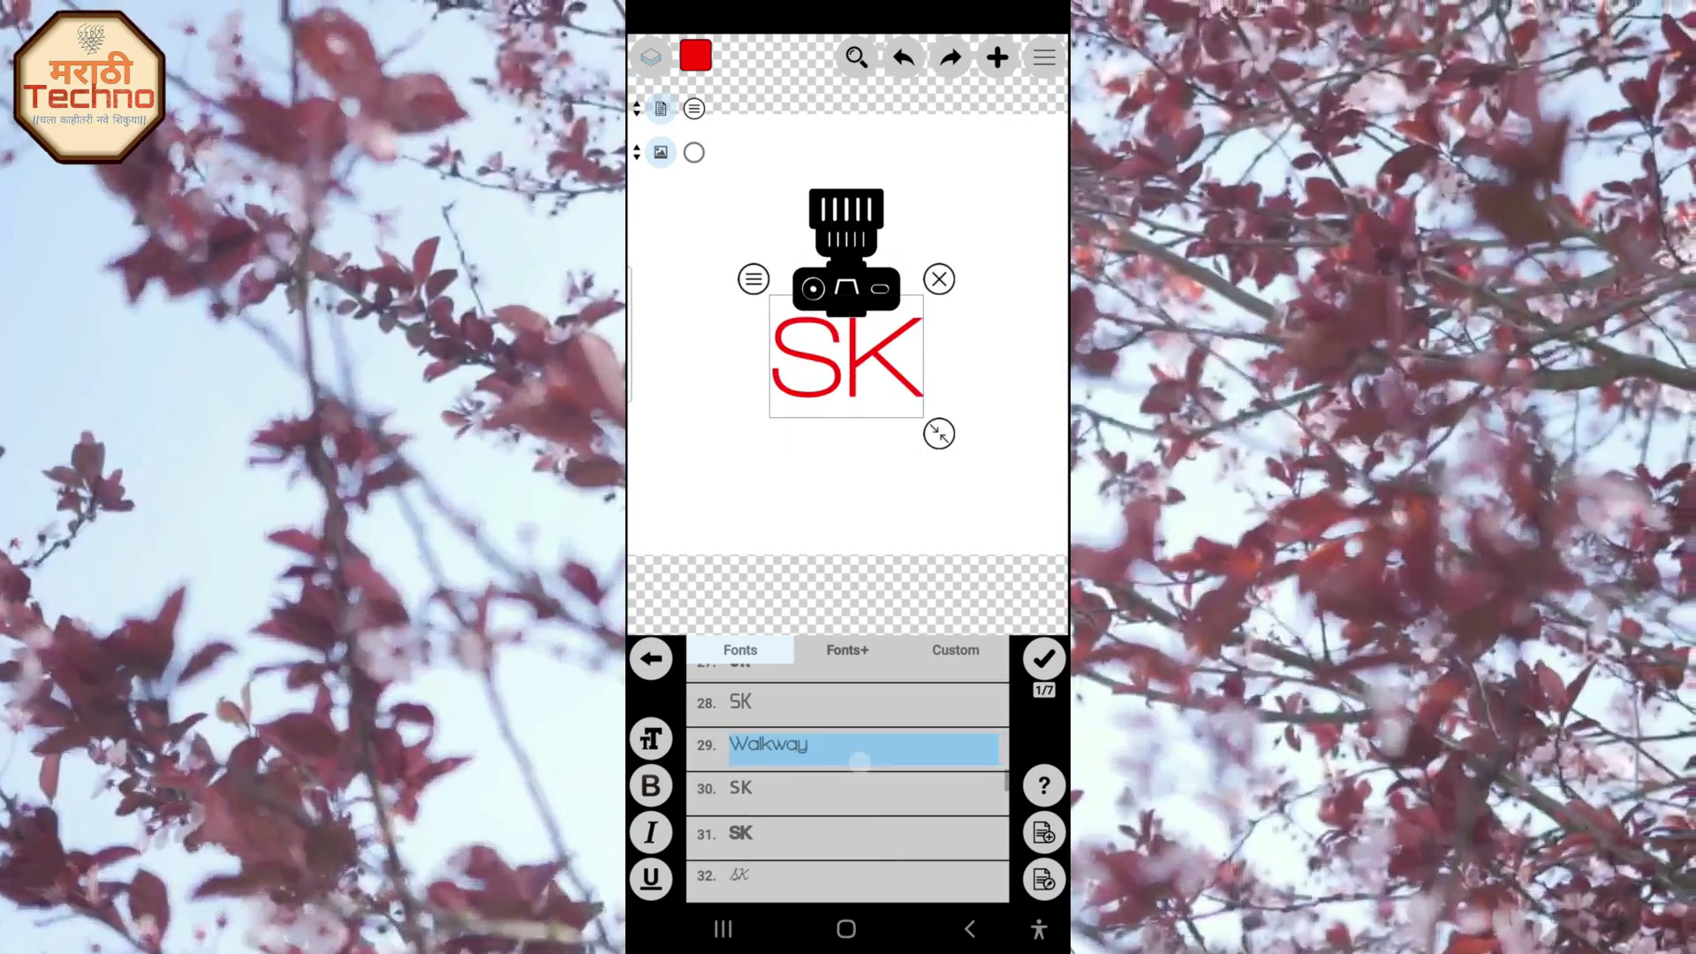
left_click(886, 702)
scroll(848, 795, "up", 2)
Apply the Allura script font to SK from the Fonts+ collection, after trying Amarante, Amiko and Alex Brush.
left_click(847, 649)
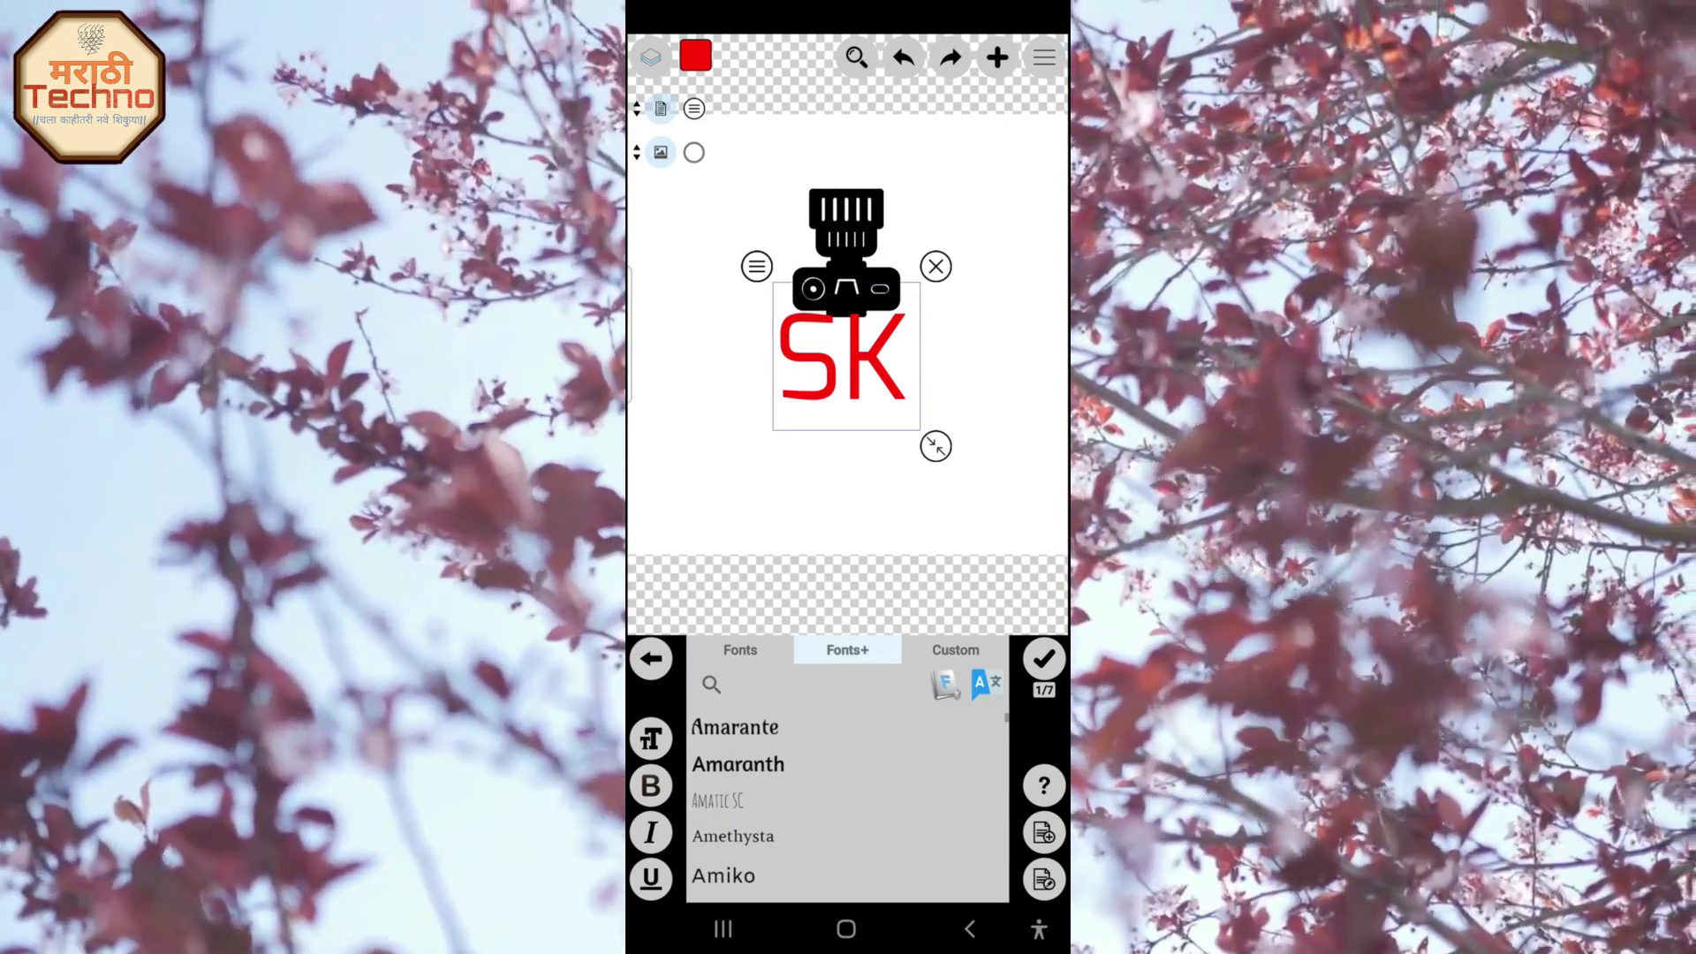
left_click(848, 728)
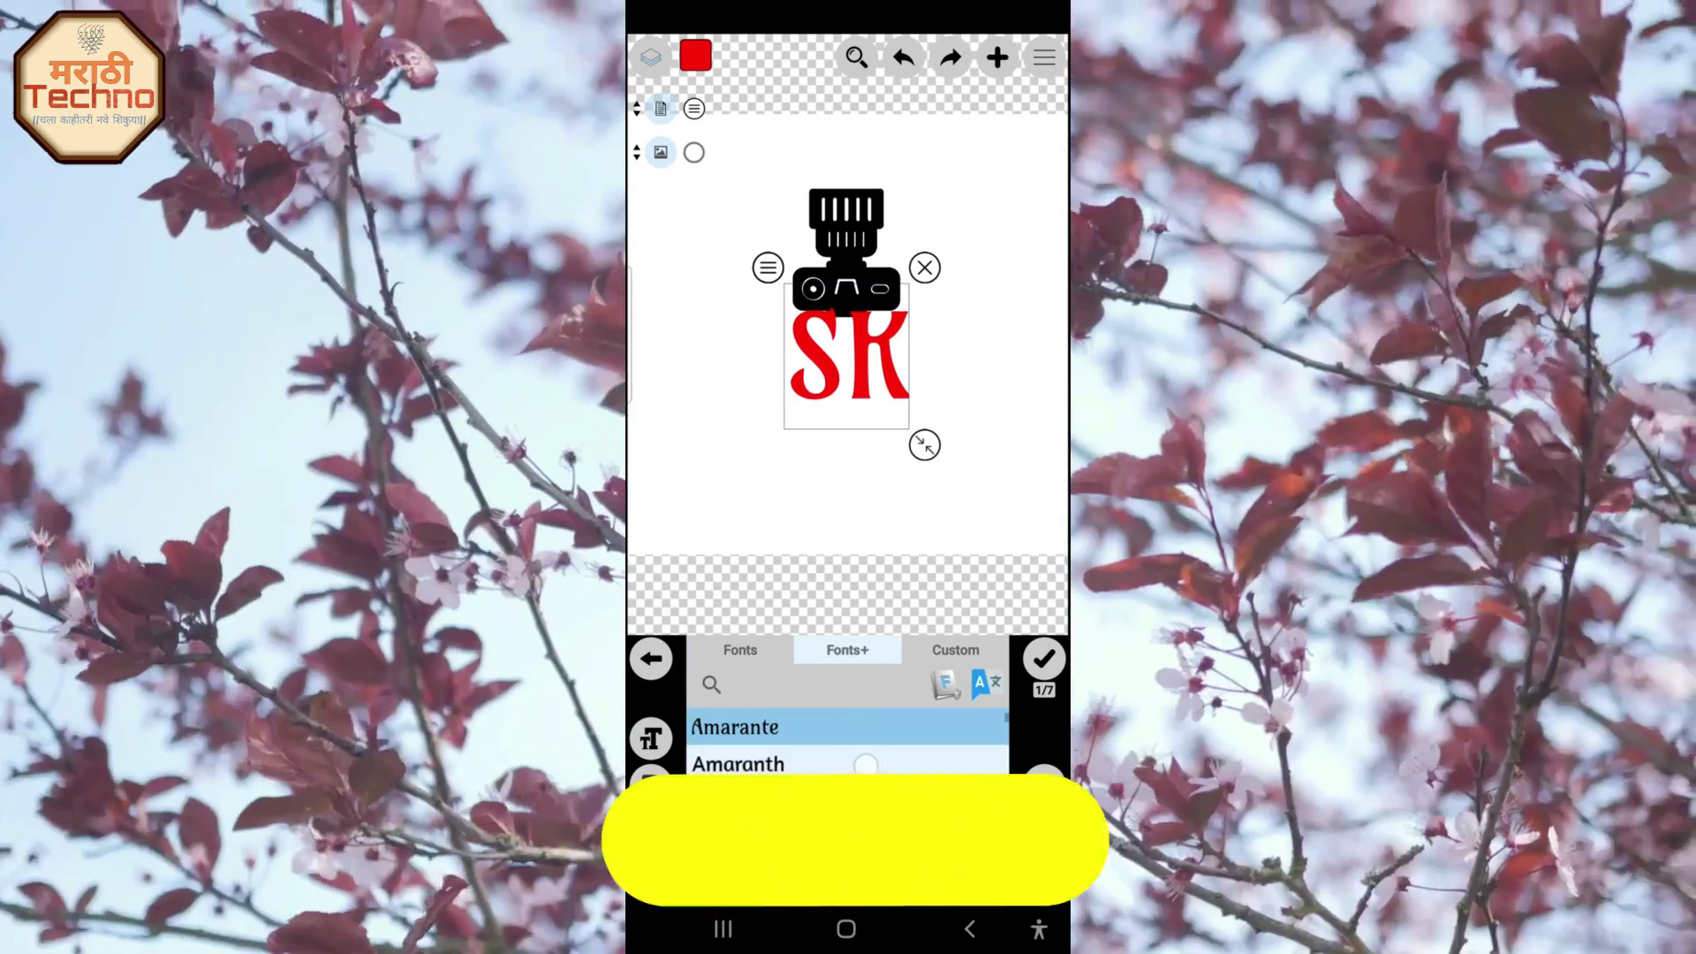
scroll(848, 747, "down", 2)
left_click(849, 762)
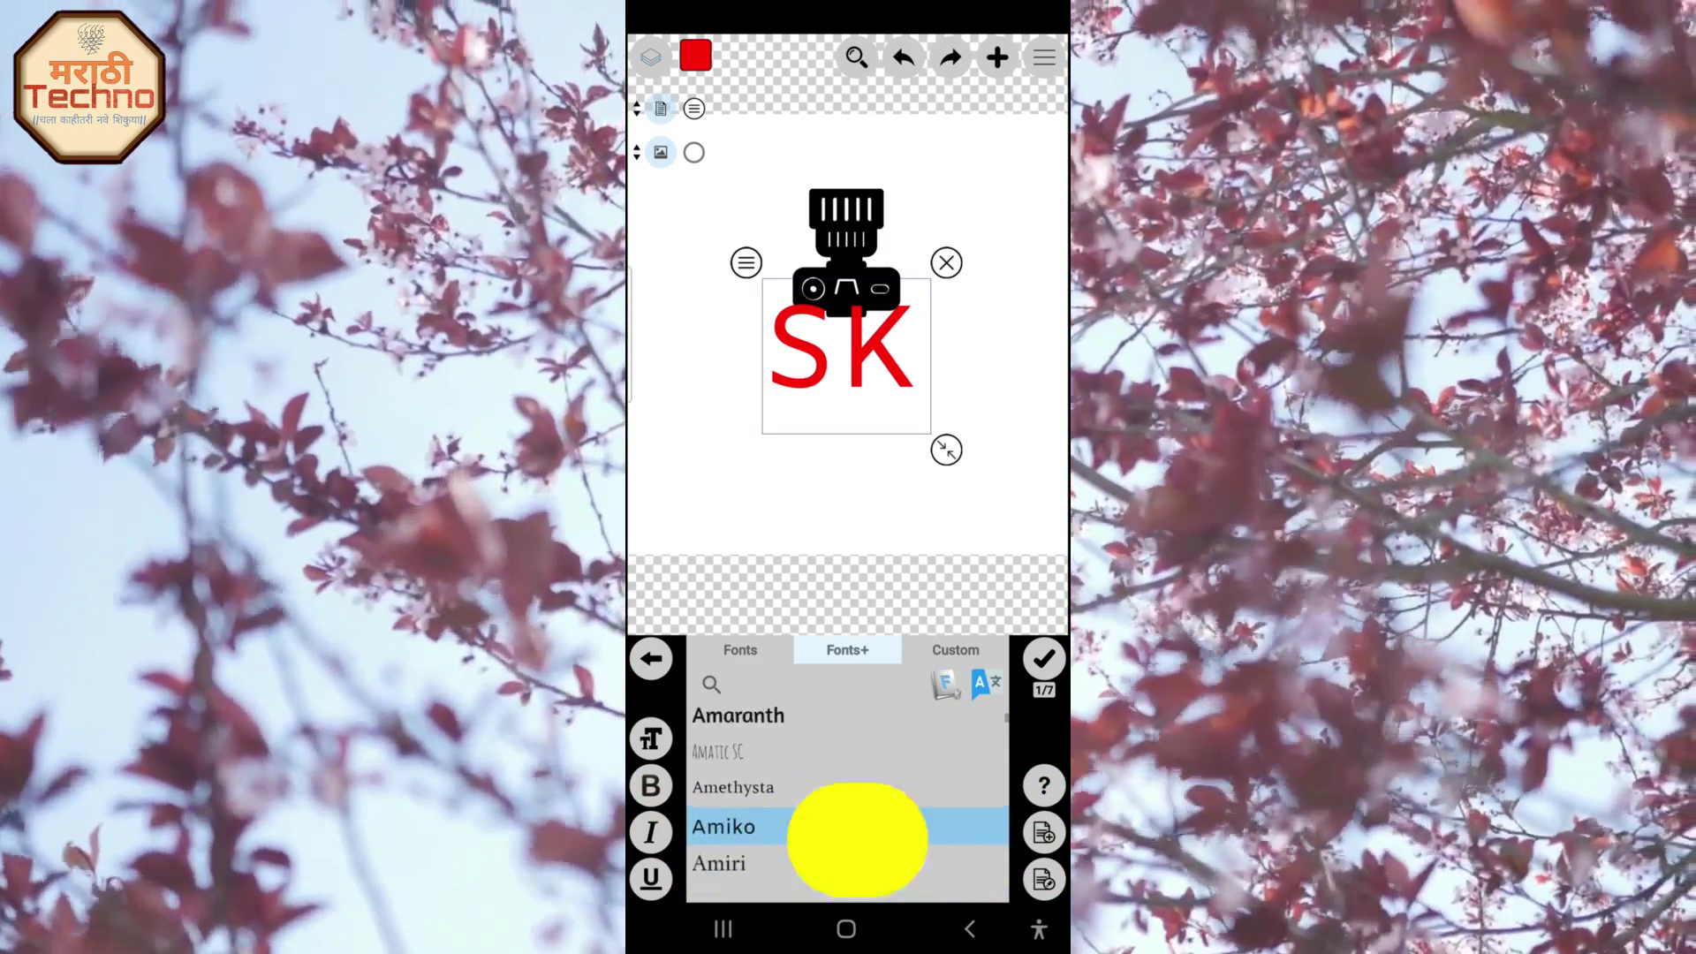
scroll(852, 825, "up", 5)
left_click(848, 789)
scroll(896, 749, "down", 3)
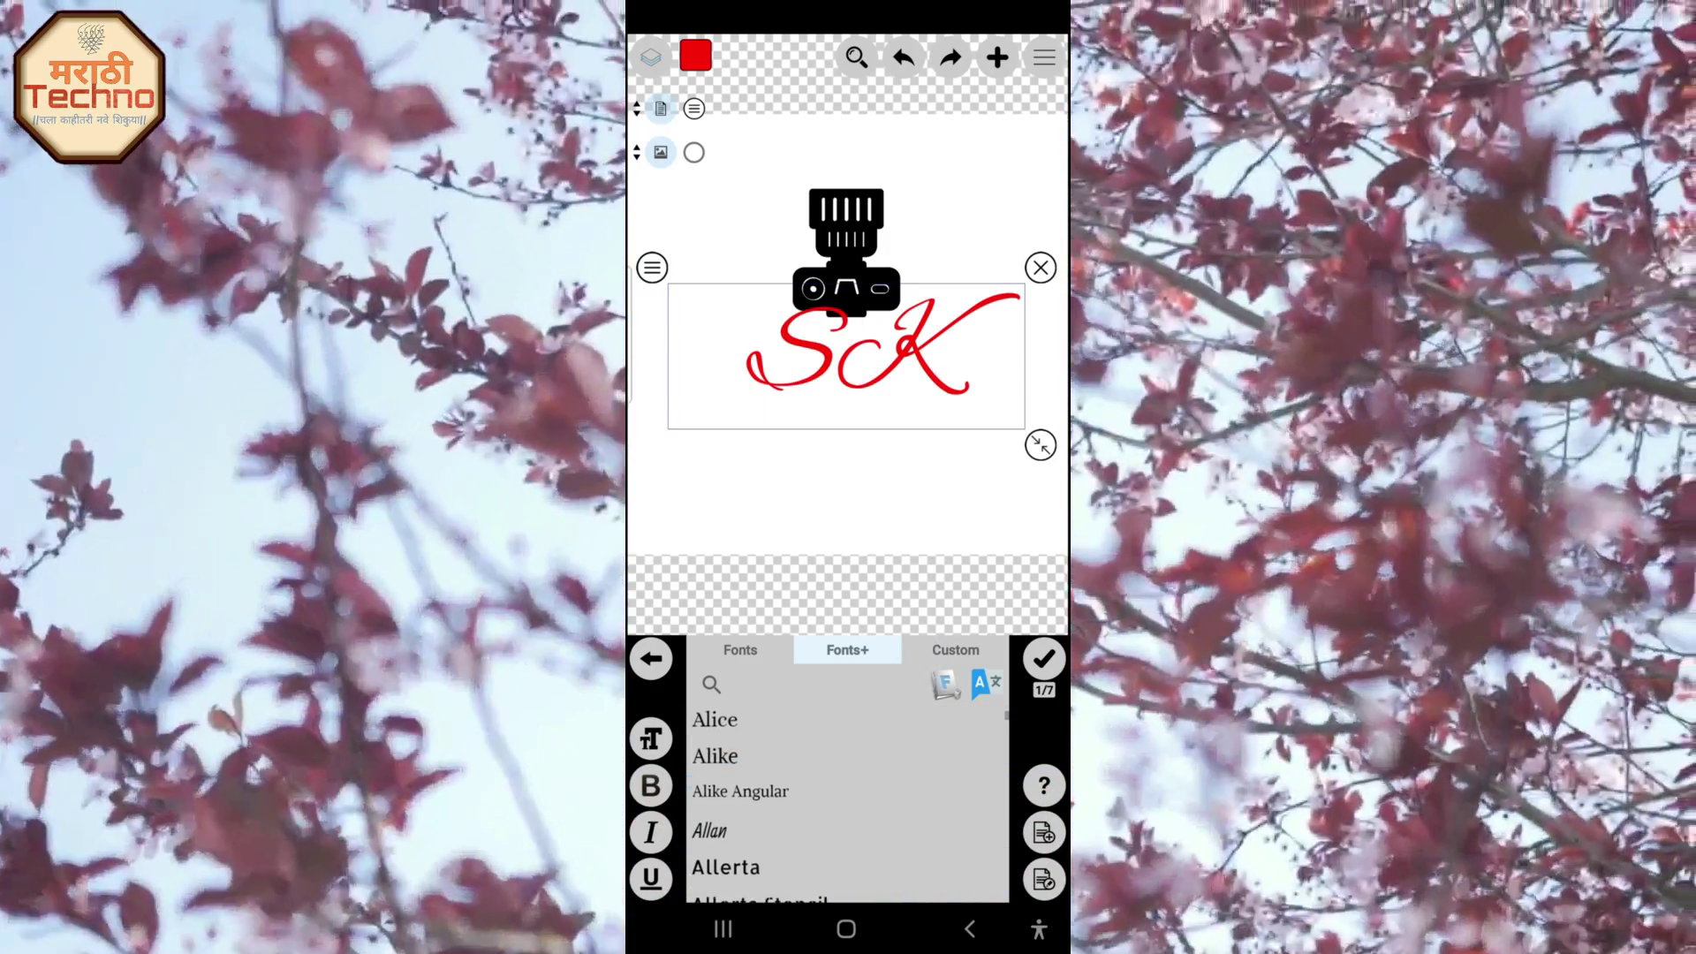
scroll(896, 749, "down", 2)
scroll(896, 749, "down", 1)
left_click(840, 812)
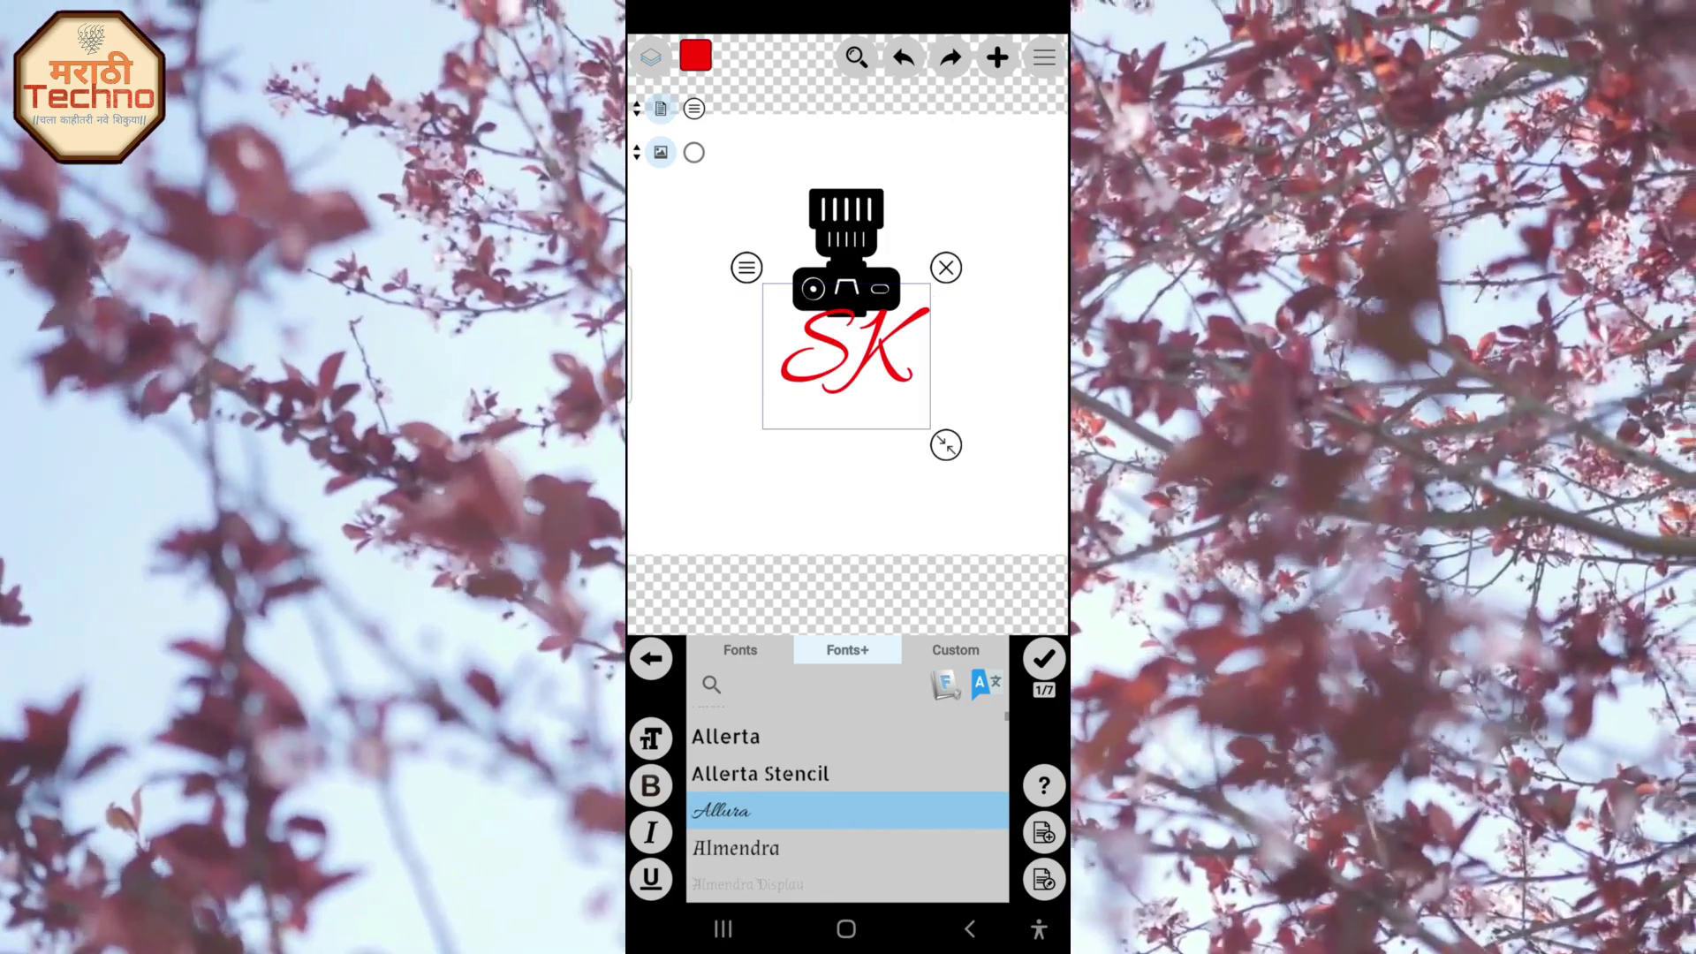
Resize the Allura SK text to sit just beneath the camera icon and confirm it.
left_click_drag(945, 444, 965, 482)
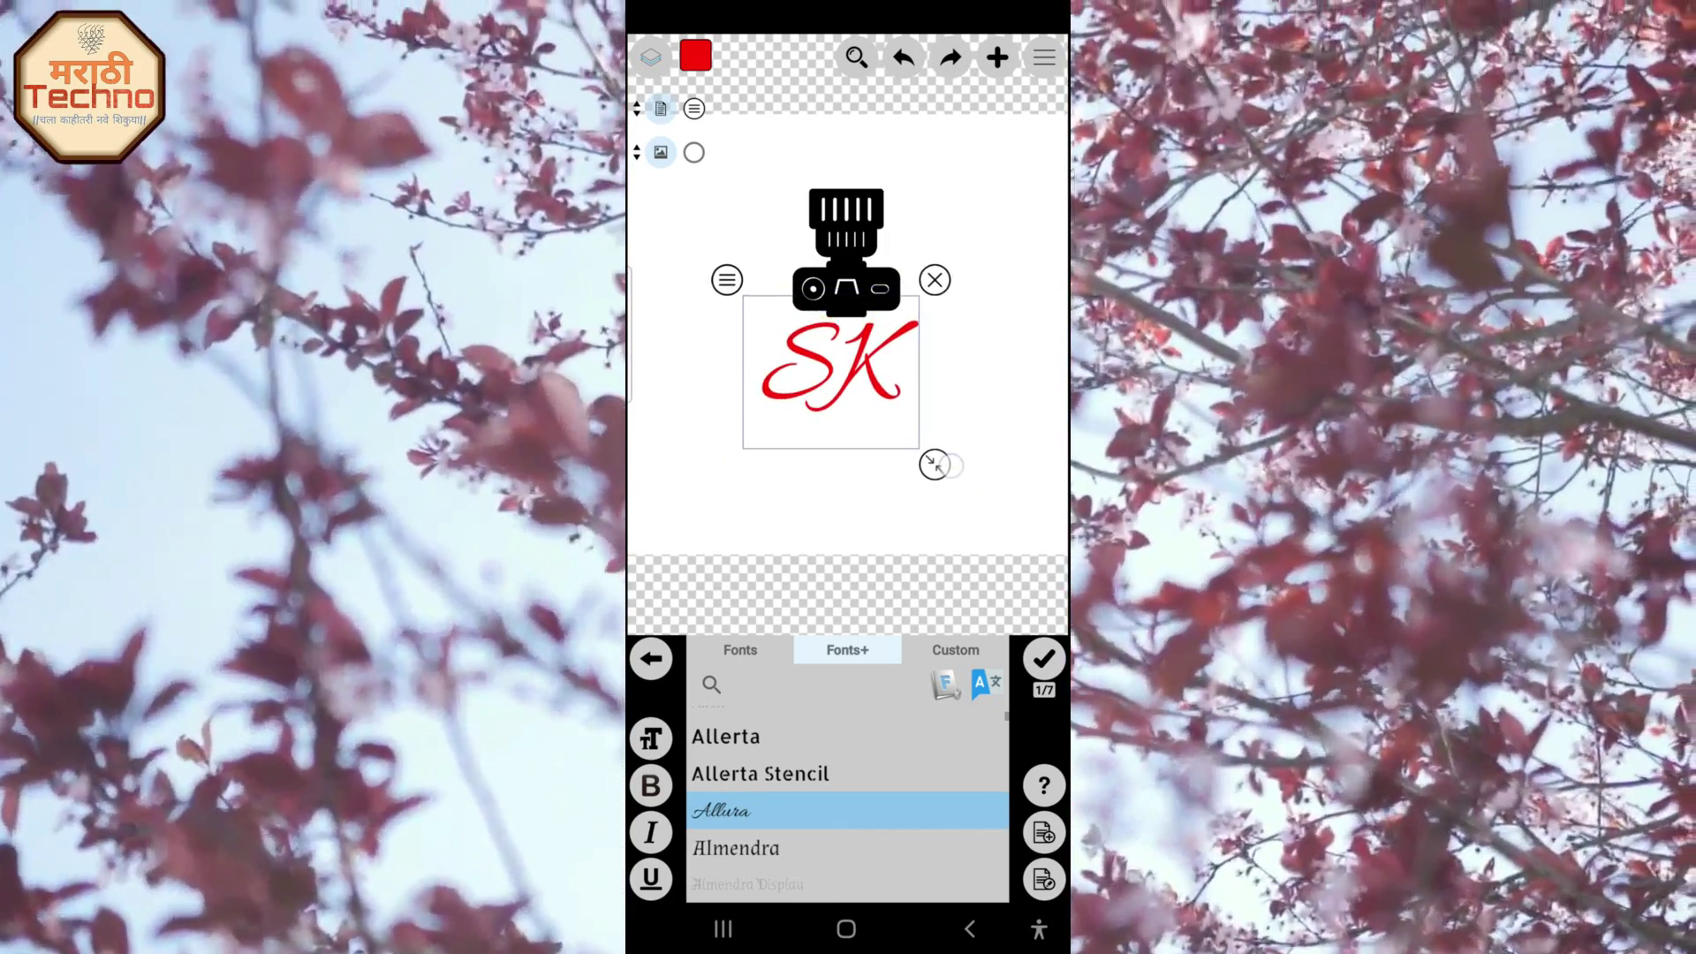
left_click_drag(965, 482, 936, 459)
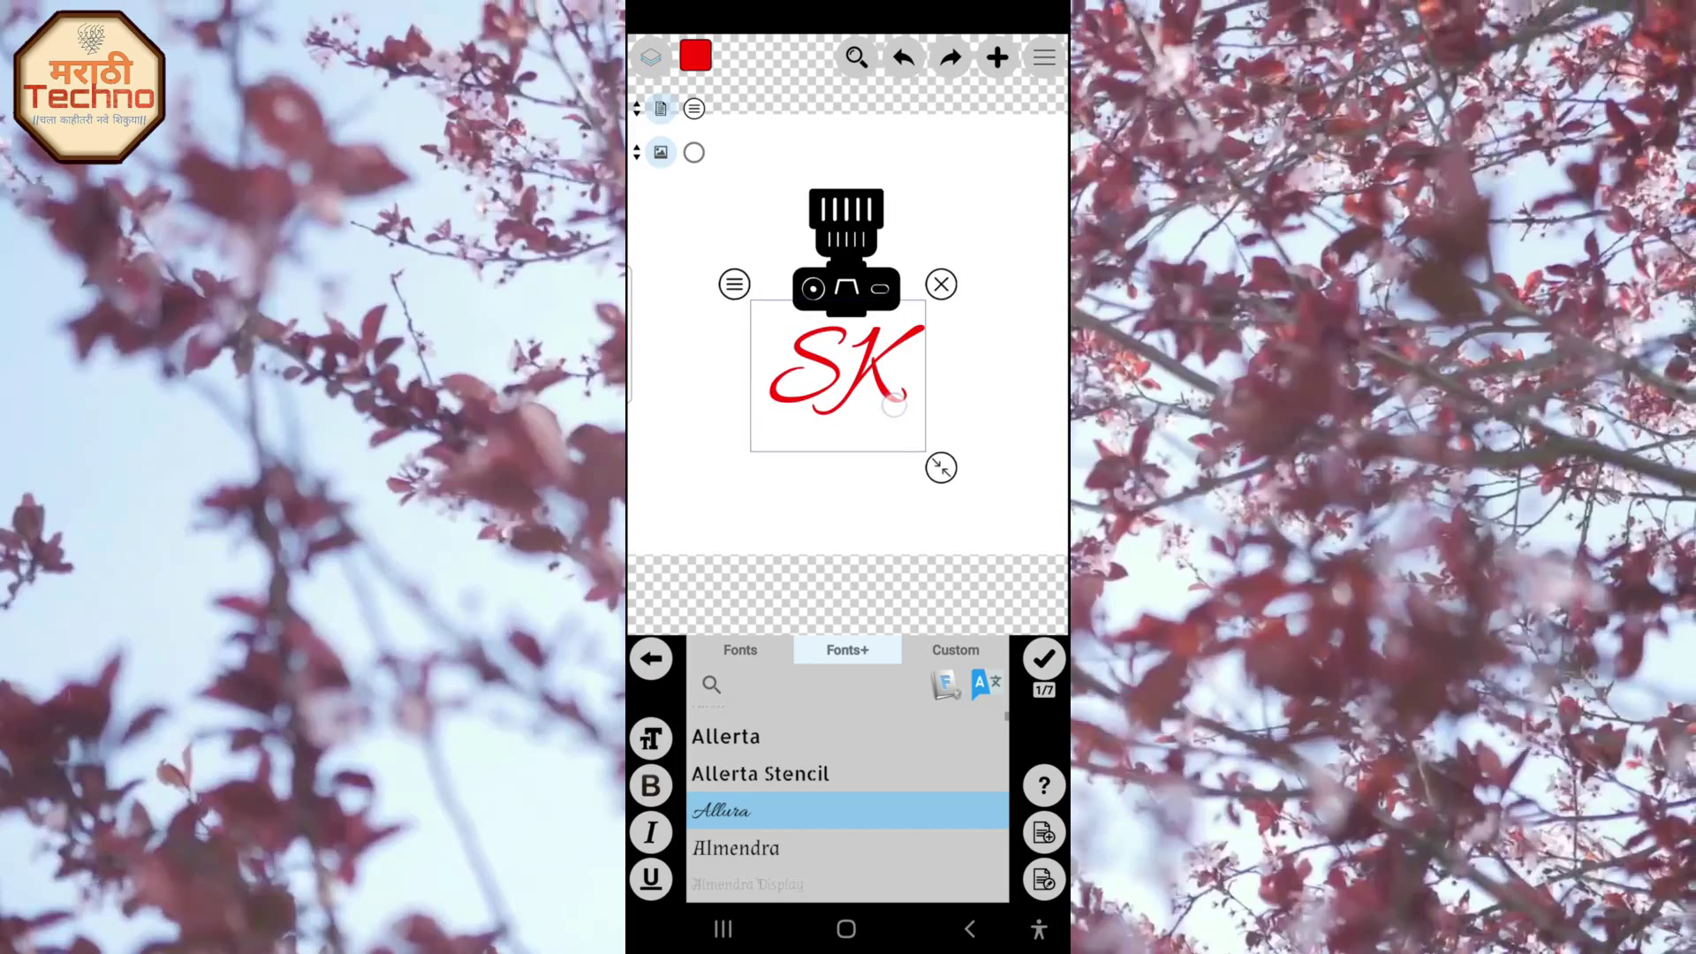
left_click(1018, 389)
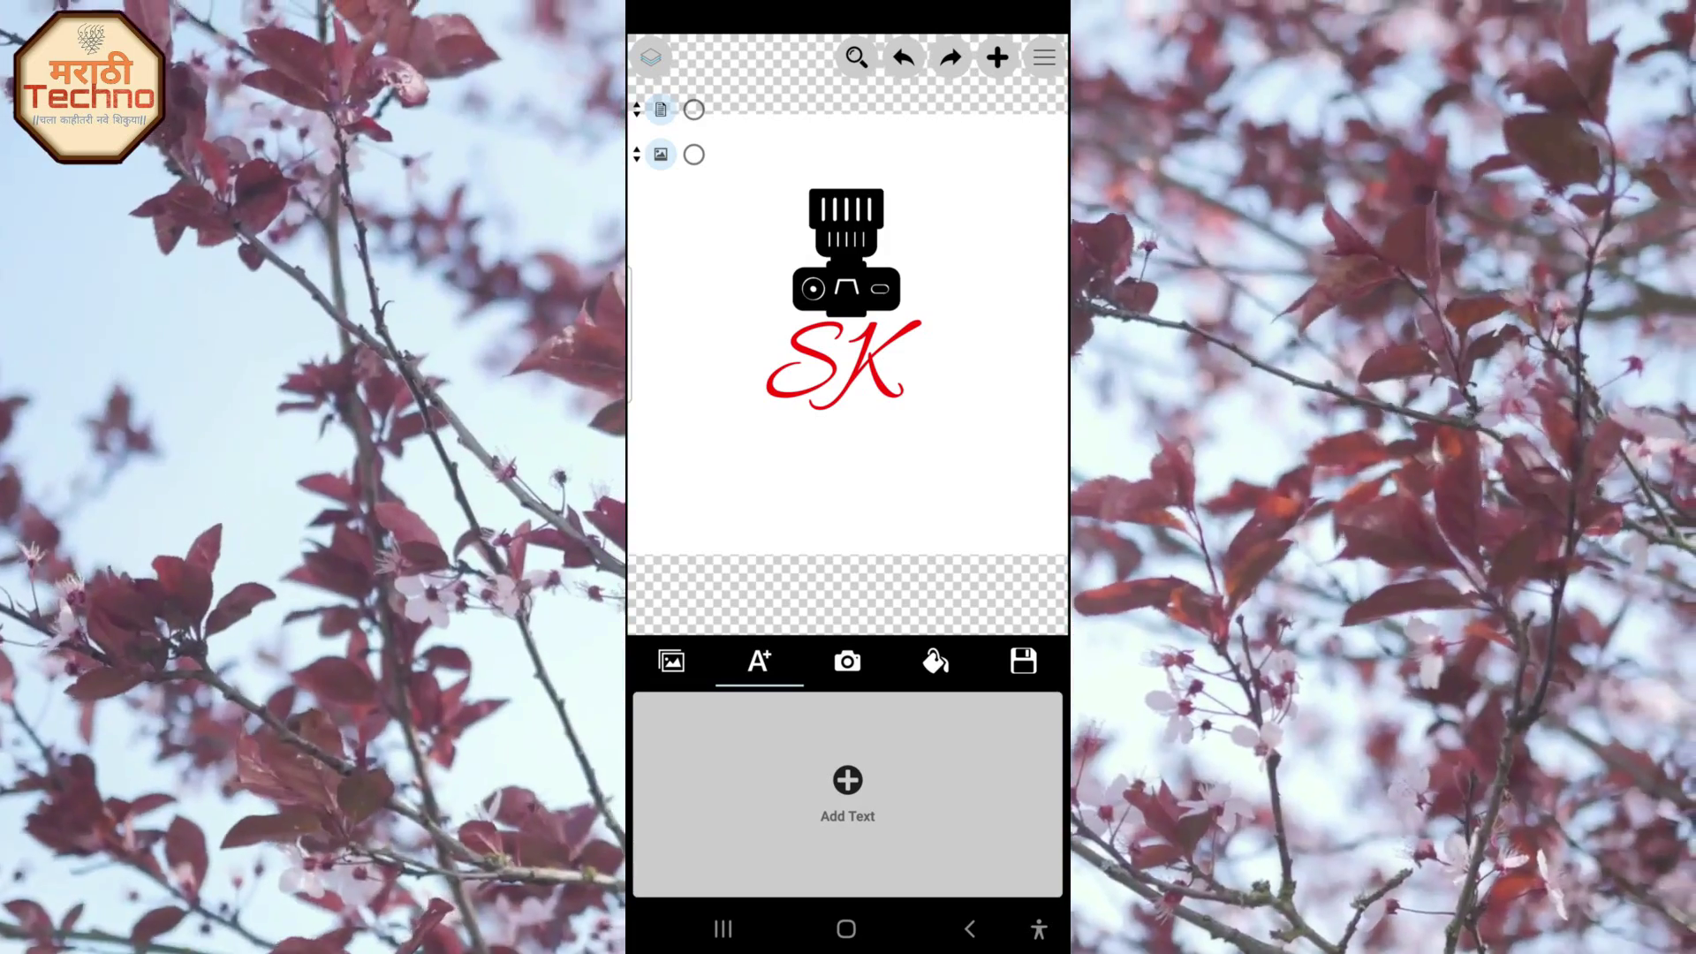
Add the red 'Photography & Cinematography' tagline and place it just below SK.
left_click(847, 780)
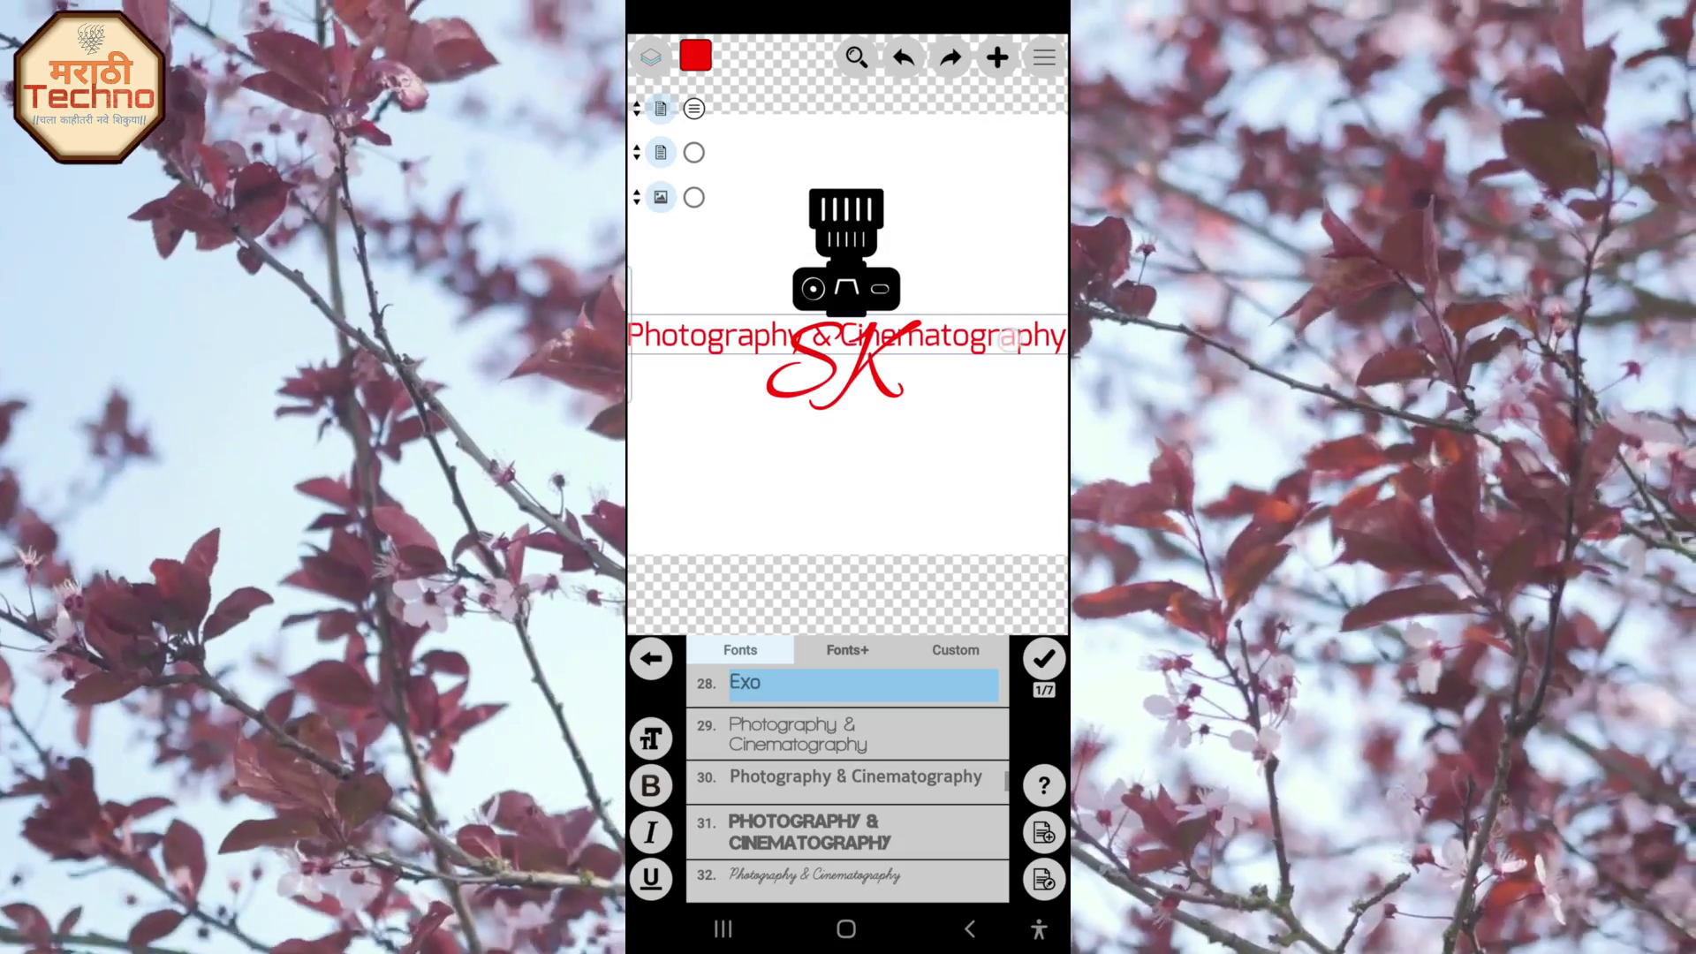
mouse_move(848, 335)
left_mouse_down()
mouse_move(842, 417)
mouse_move(798, 437)
left_mouse_up()
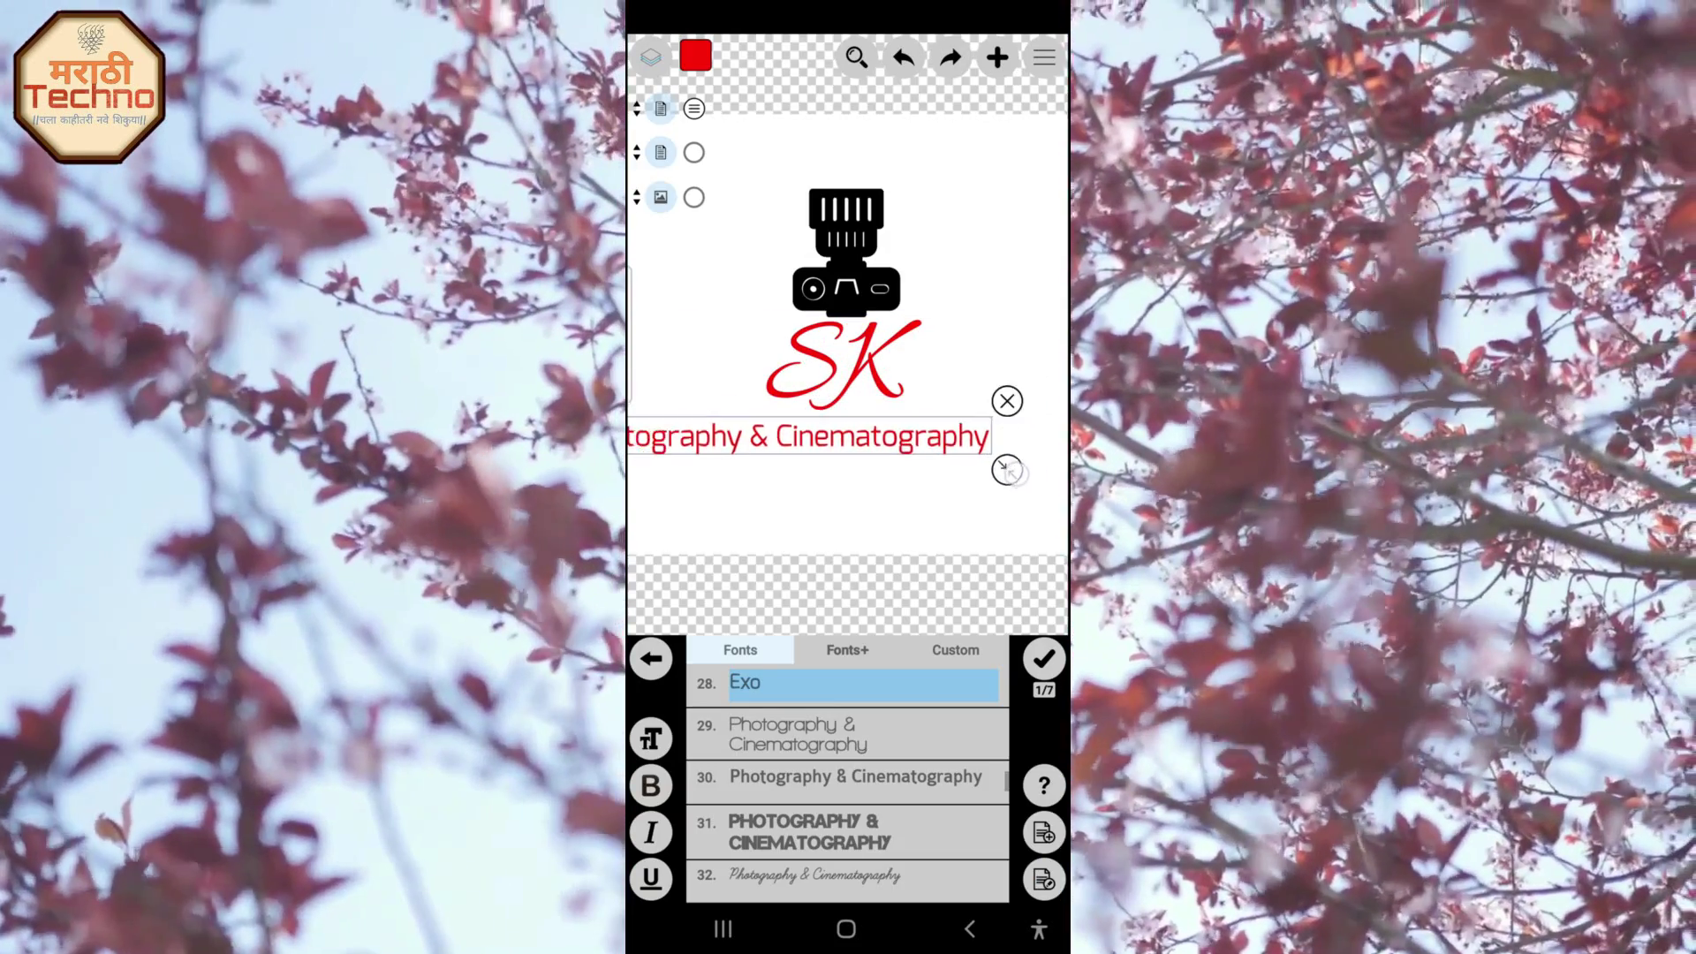
mouse_move(1008, 471)
left_mouse_down()
mouse_move(920, 462)
mouse_move(1003, 460)
left_mouse_up()
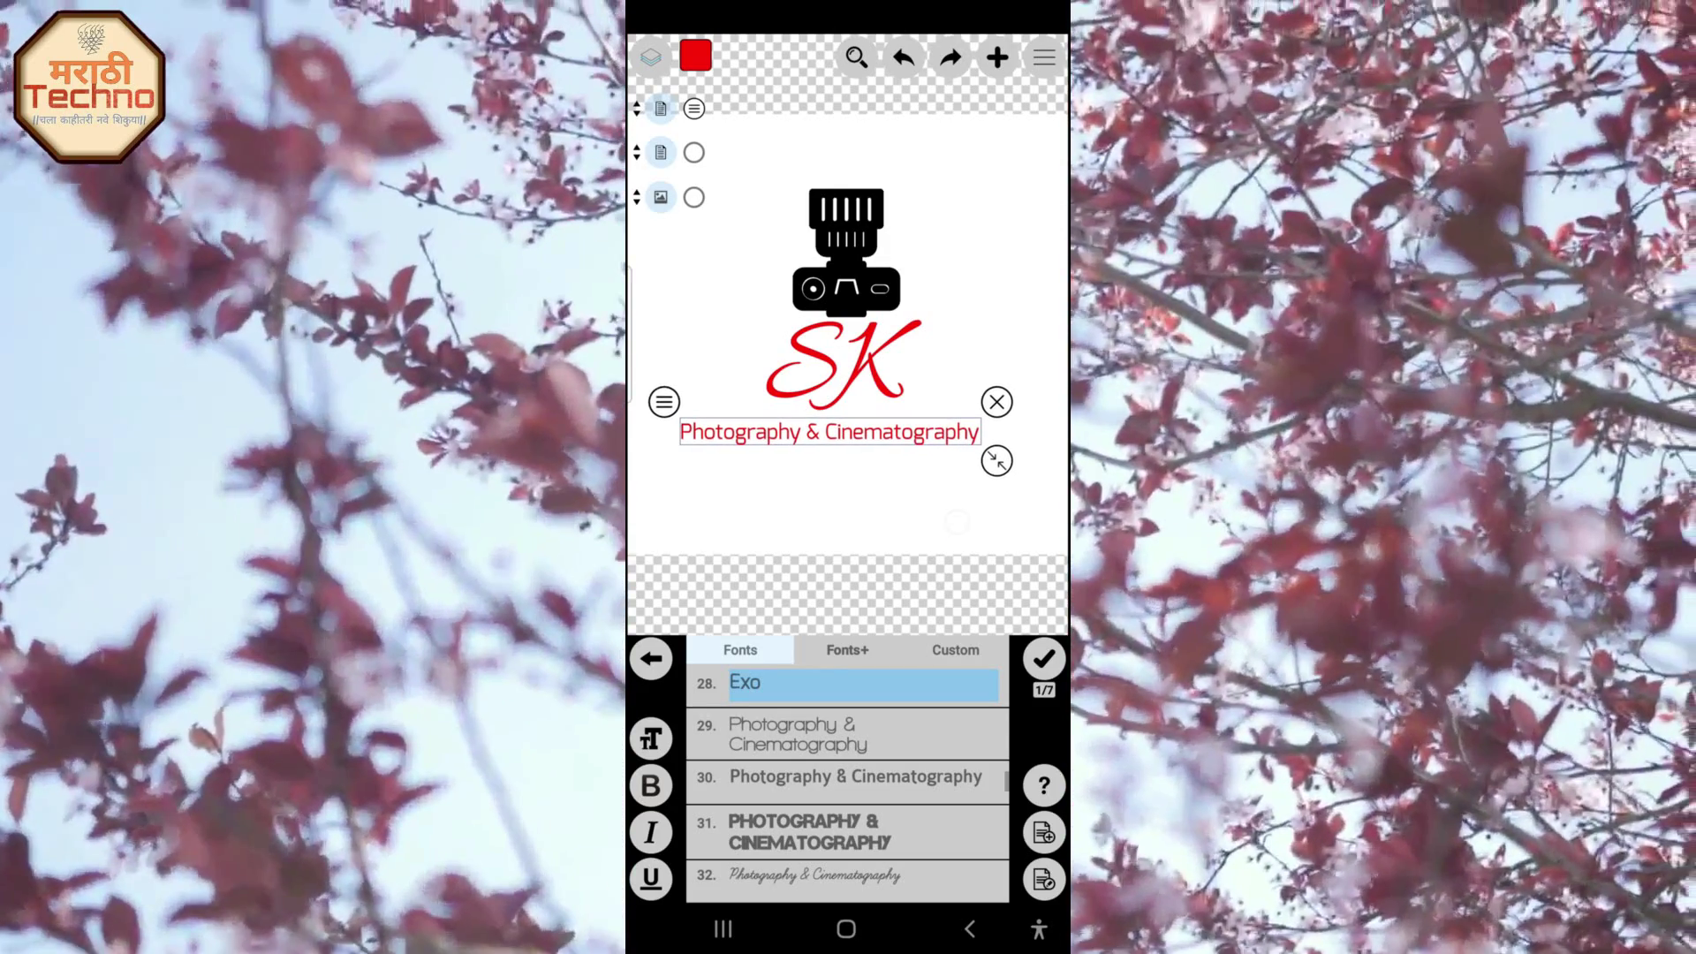
left_click(956, 503)
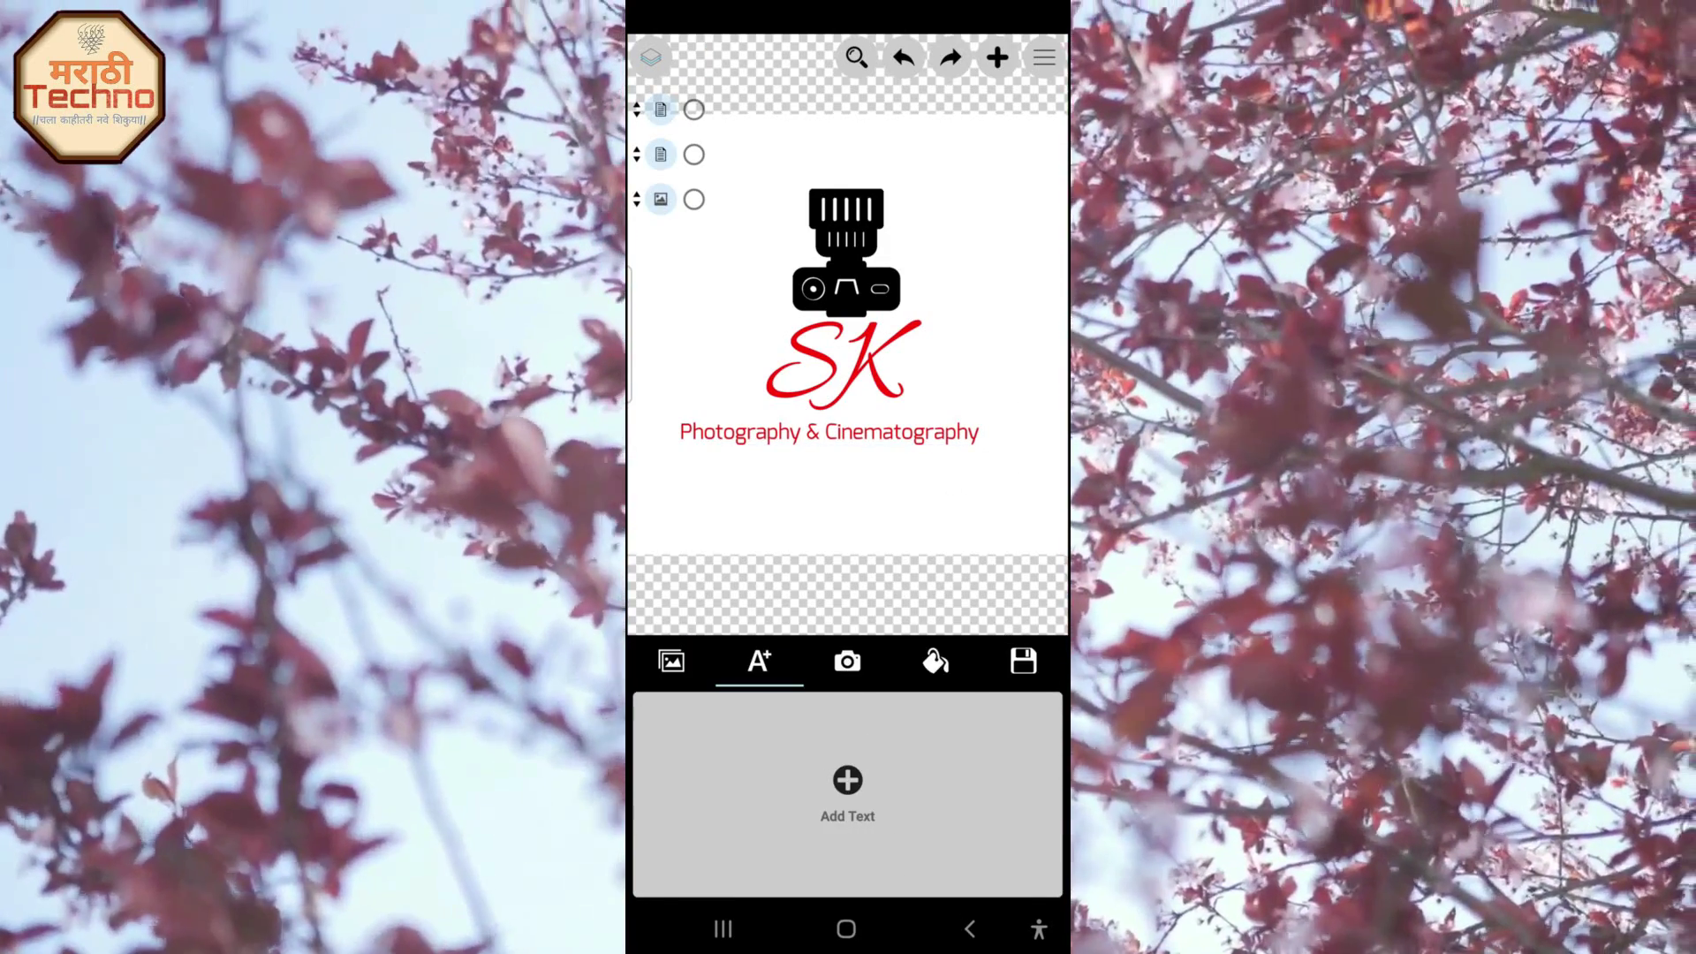
Set the tagline in the Sansation font and enlarge it to span the logo's width.
left_click(829, 432)
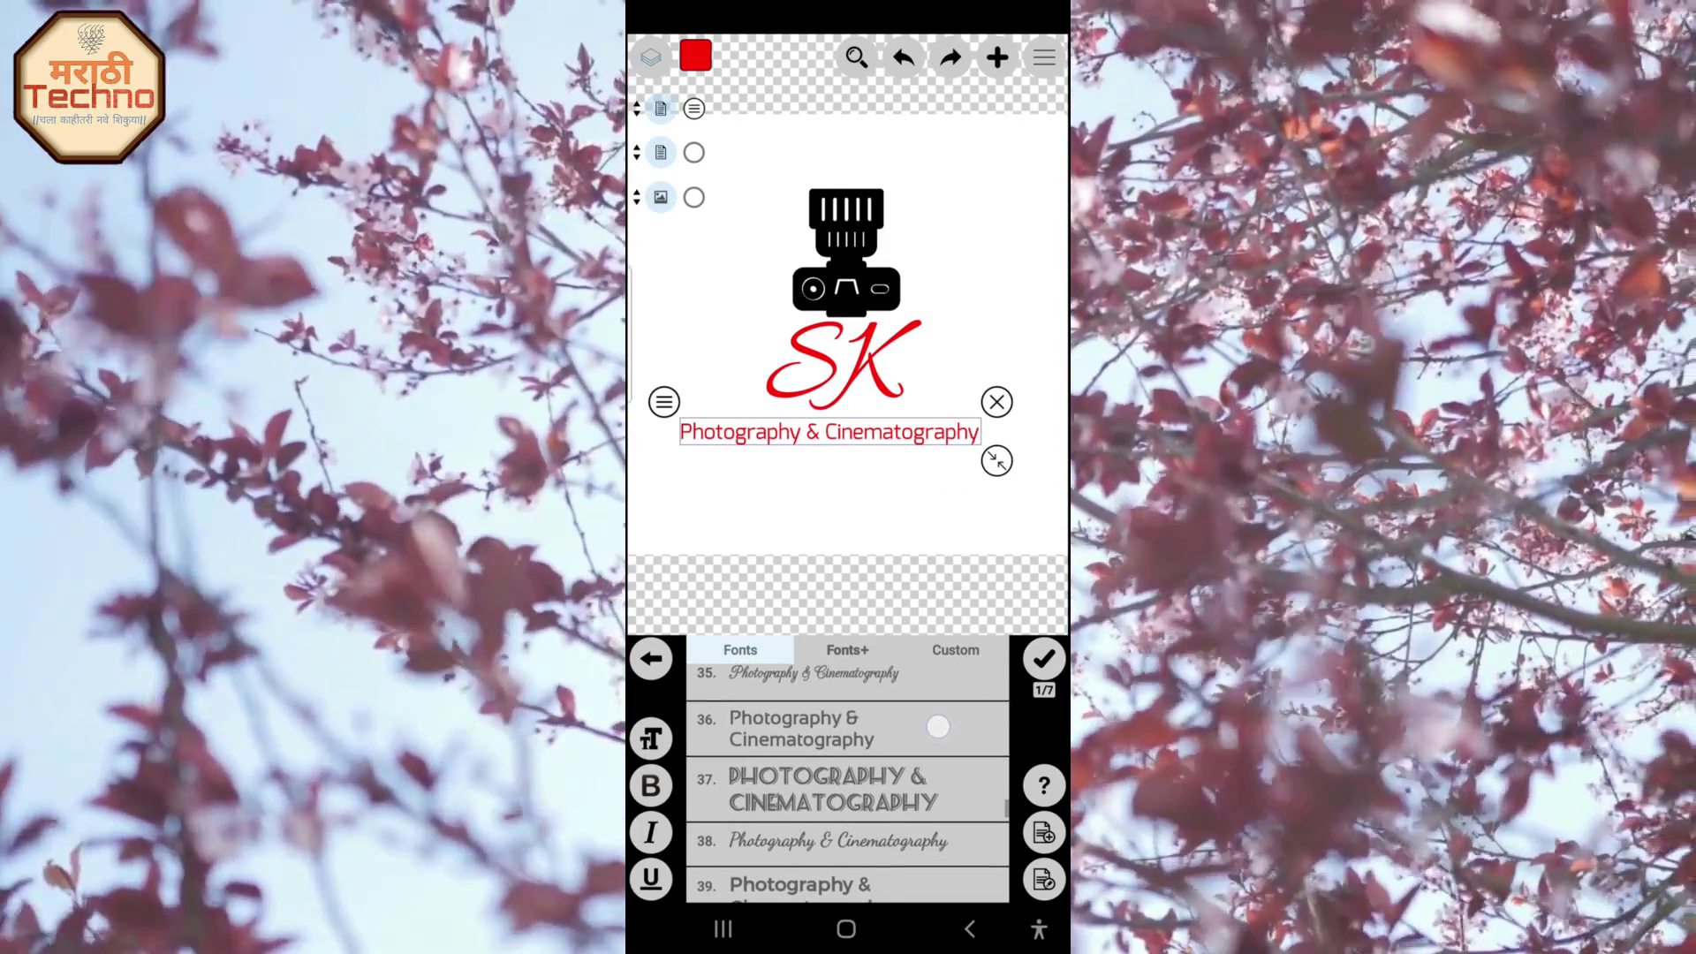
left_click(997, 711)
mouse_move(996, 461)
left_mouse_down()
mouse_move(1020, 466)
mouse_move(991, 430)
left_mouse_up()
left_click(1044, 659)
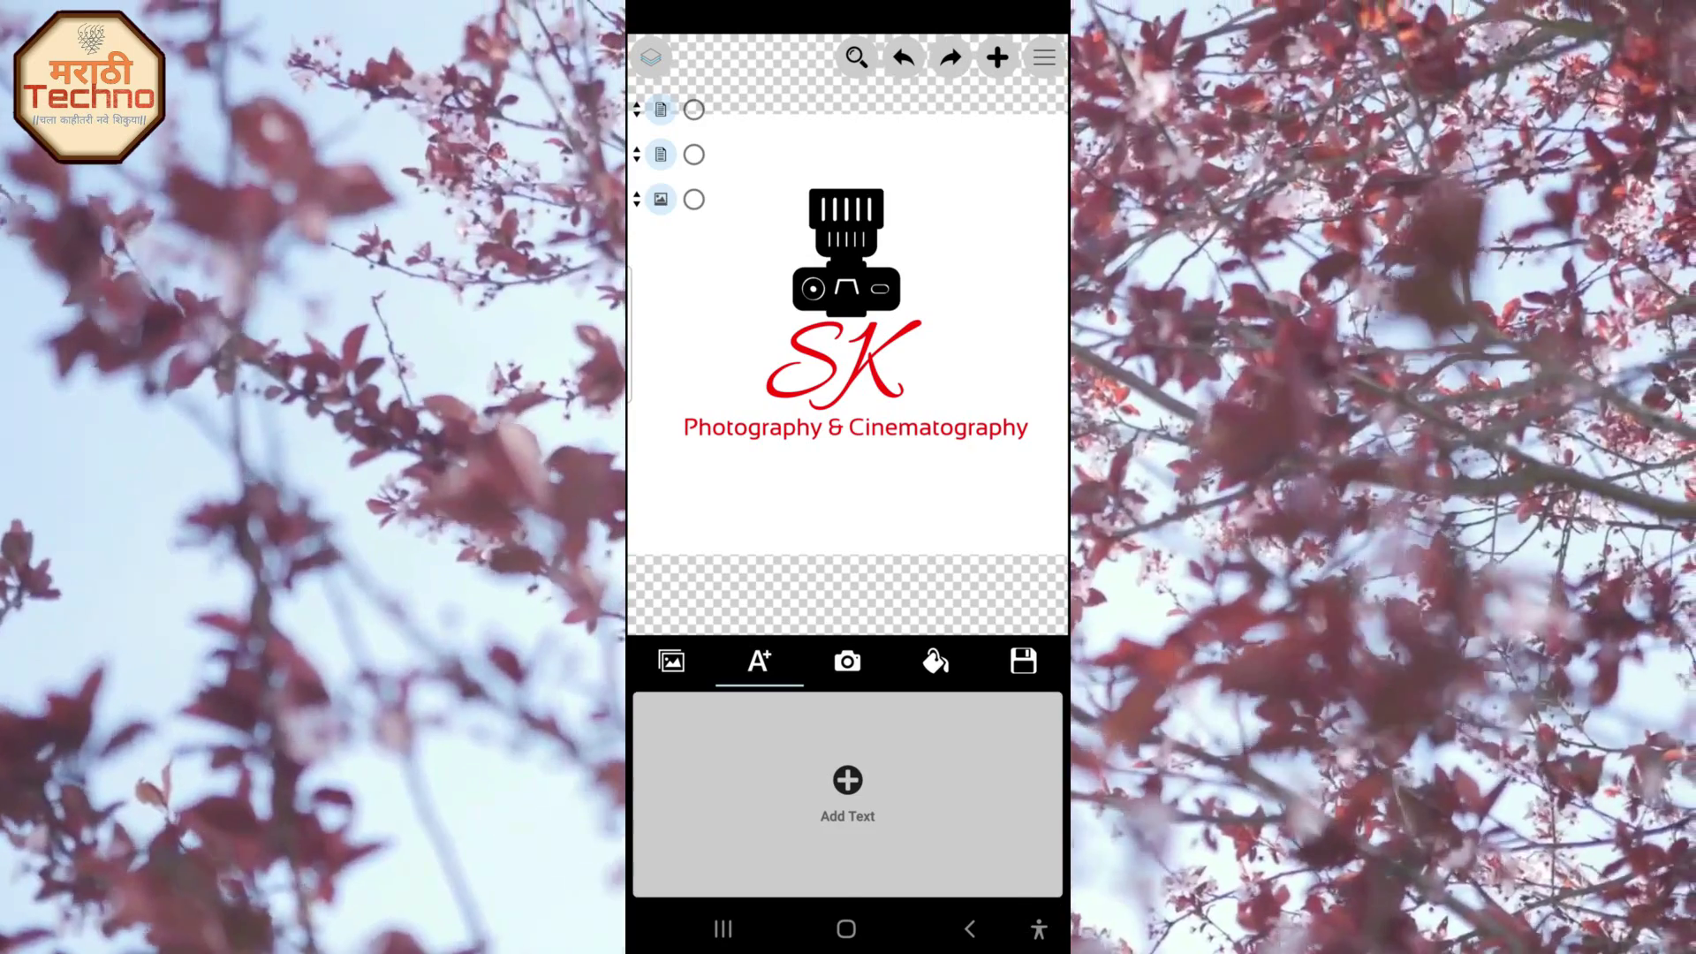
left_click(847, 252)
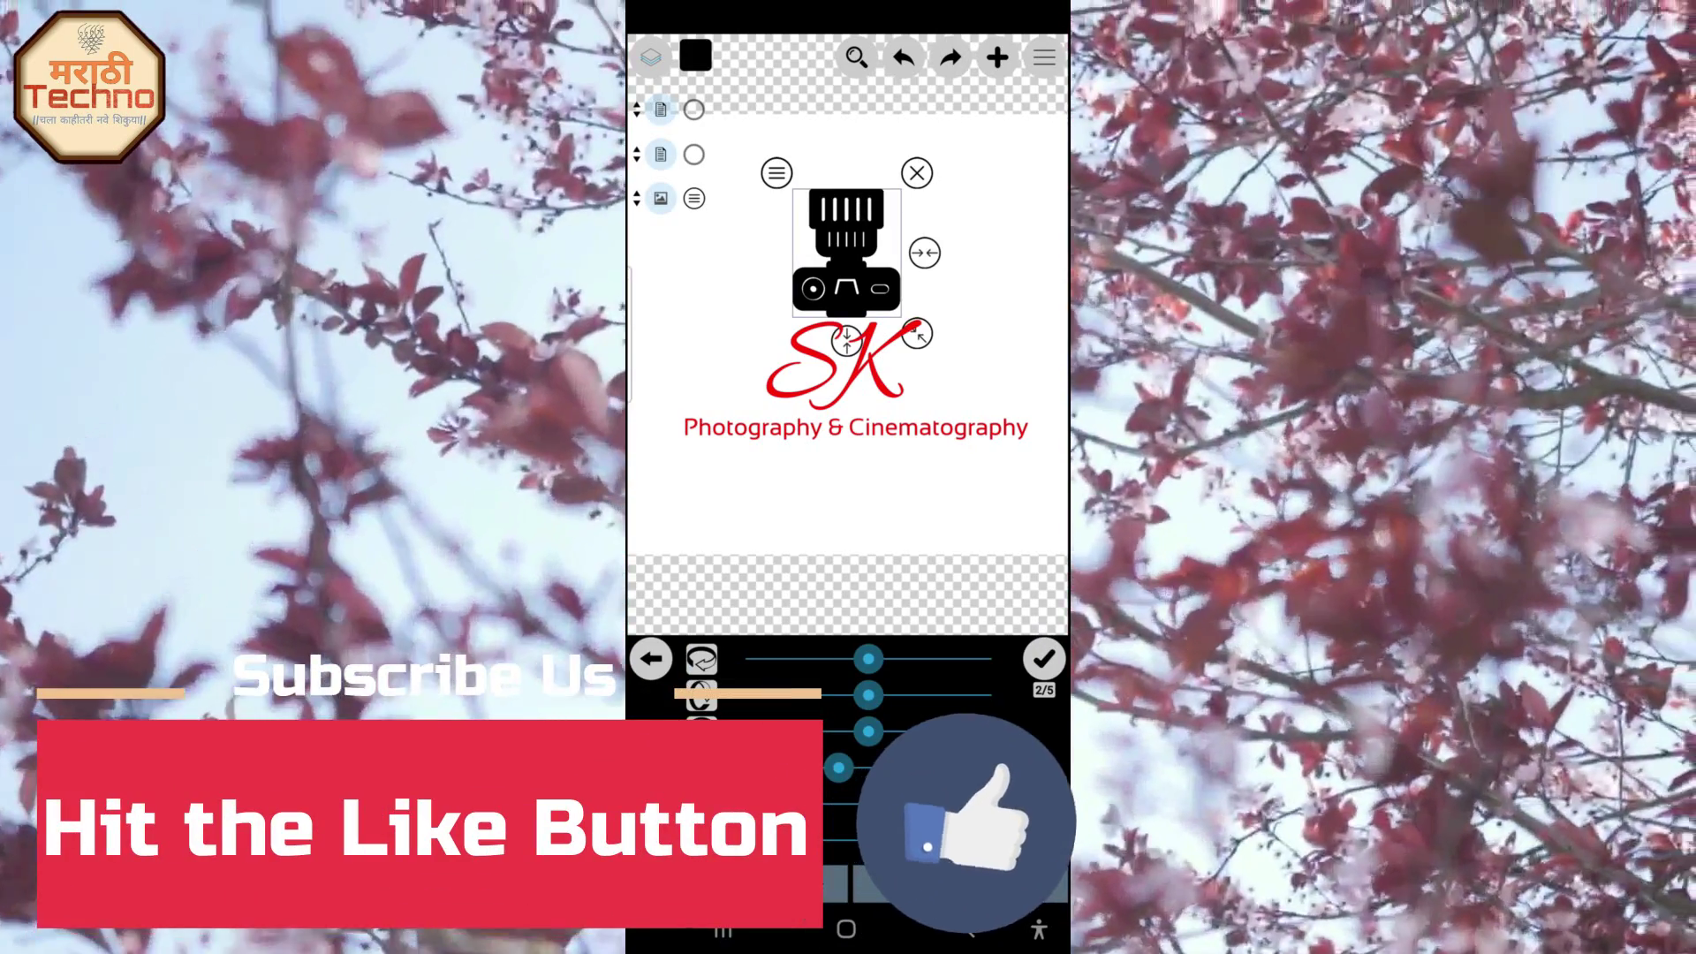
left_click(1046, 654)
left_click(1044, 658)
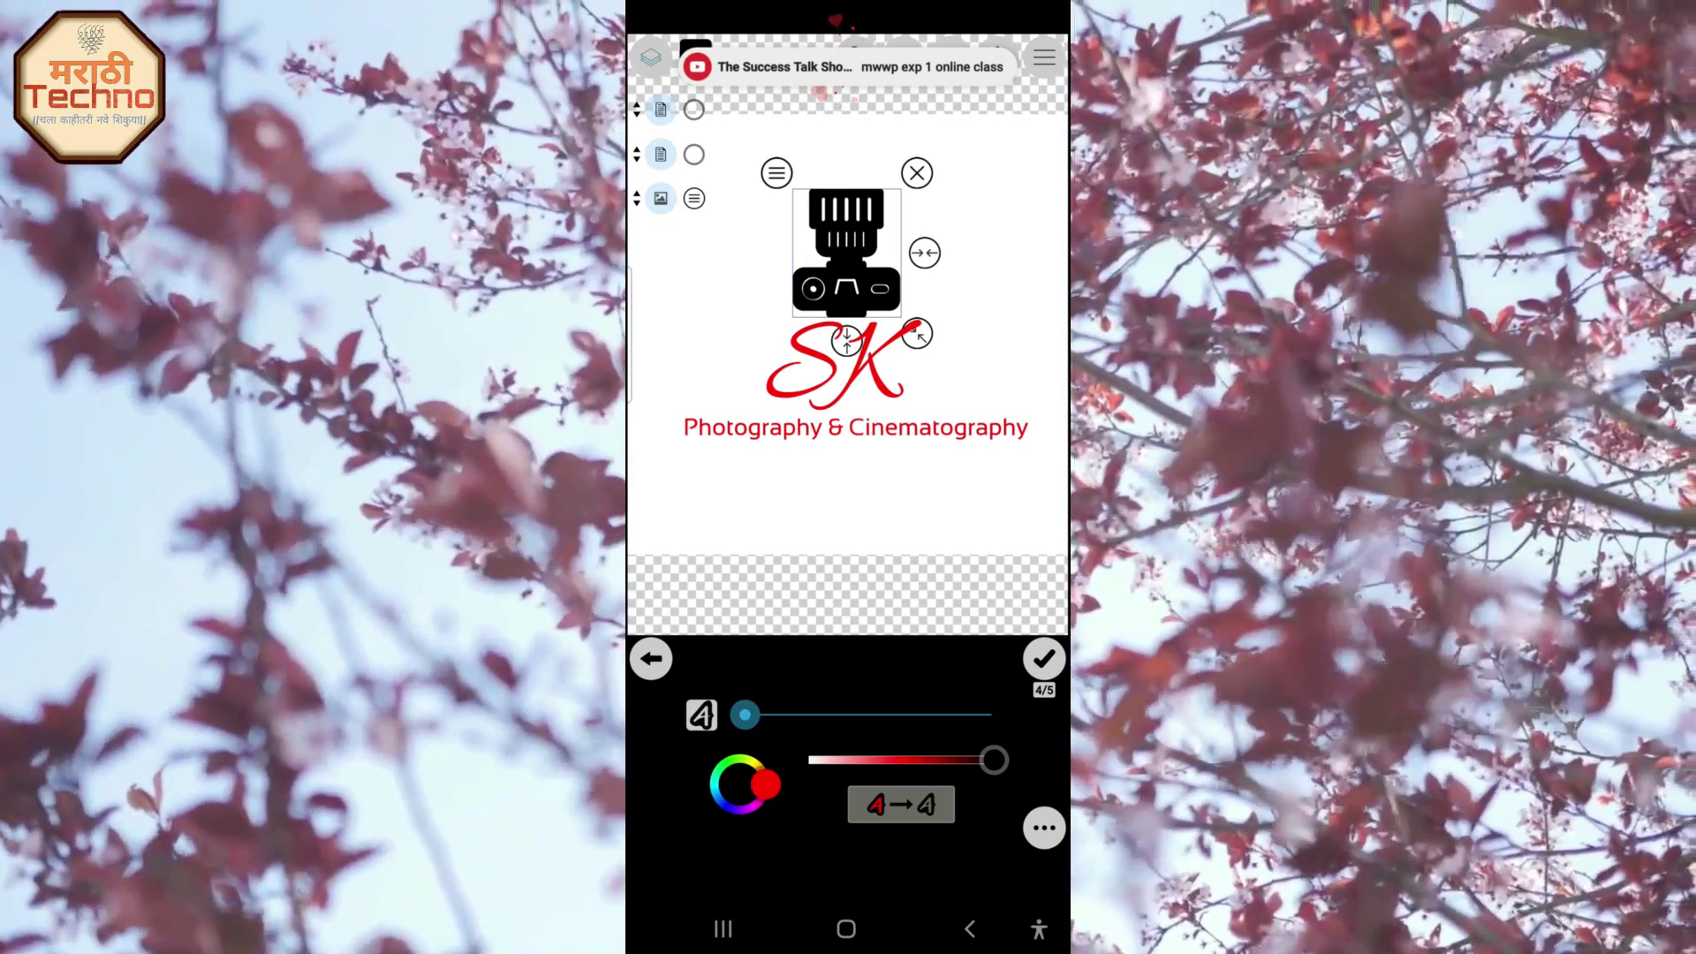
left_click_drag(994, 760, 808, 760)
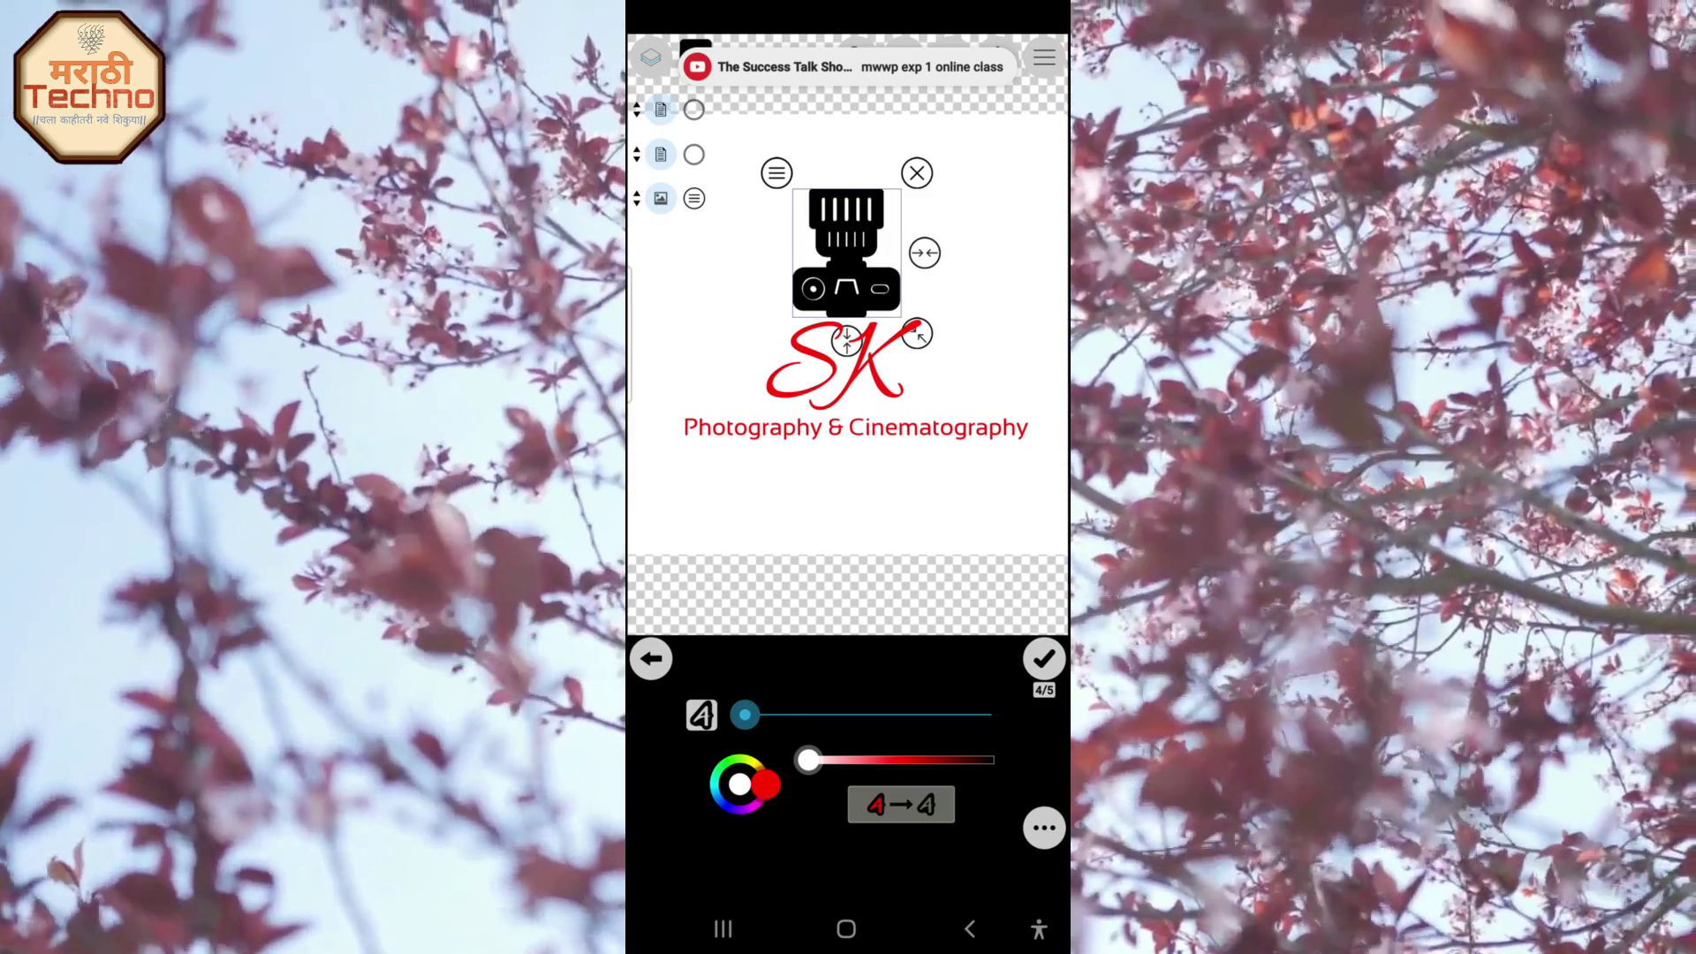
mouse_move(744, 713)
left_mouse_down()
mouse_move(786, 714)
mouse_move(751, 713)
left_mouse_up()
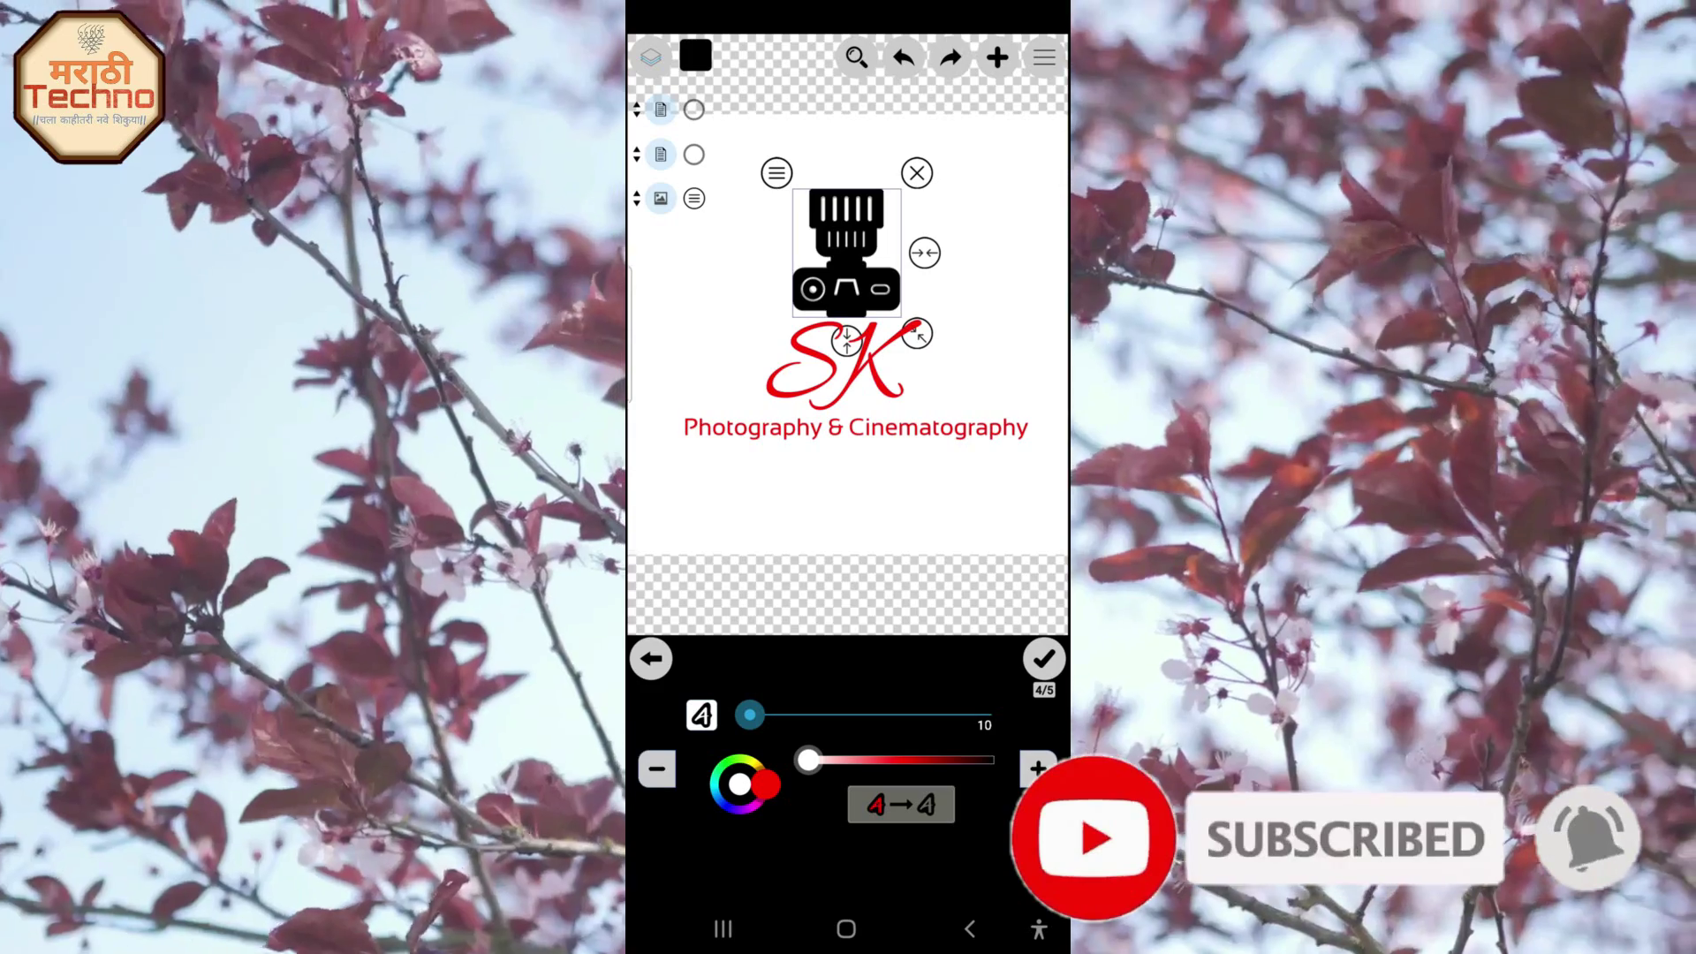
left_click(1043, 658)
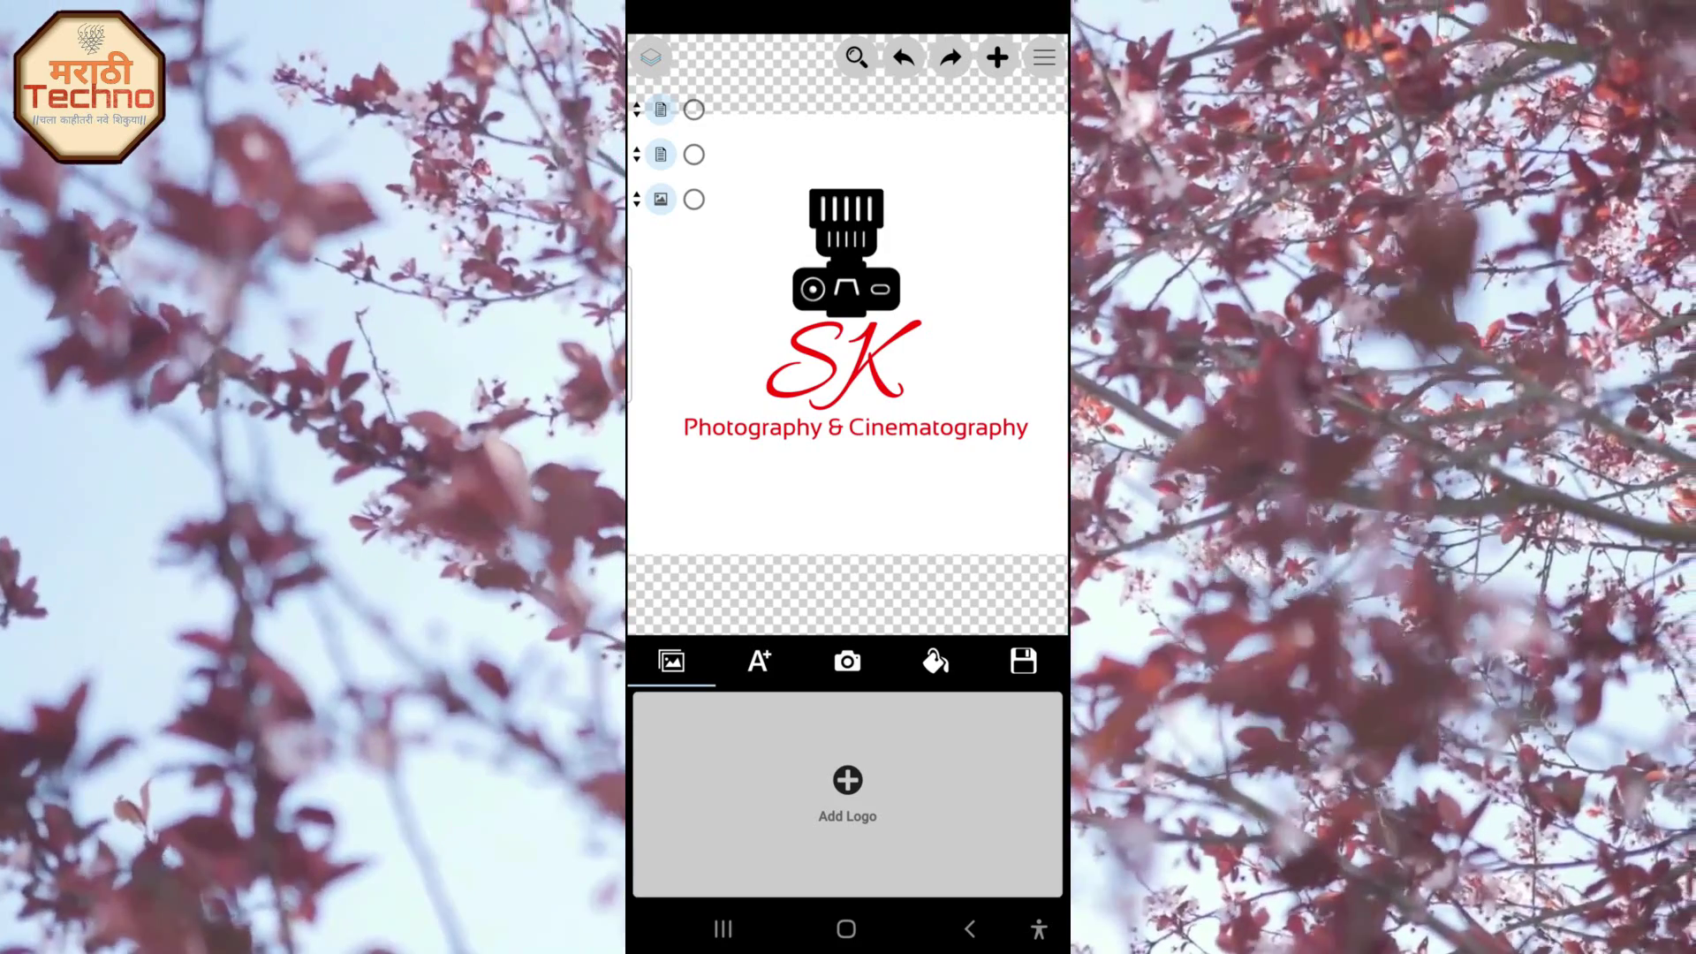
Select the 'Photography & Cinematography' tagline to check its font.
left_click(855, 428)
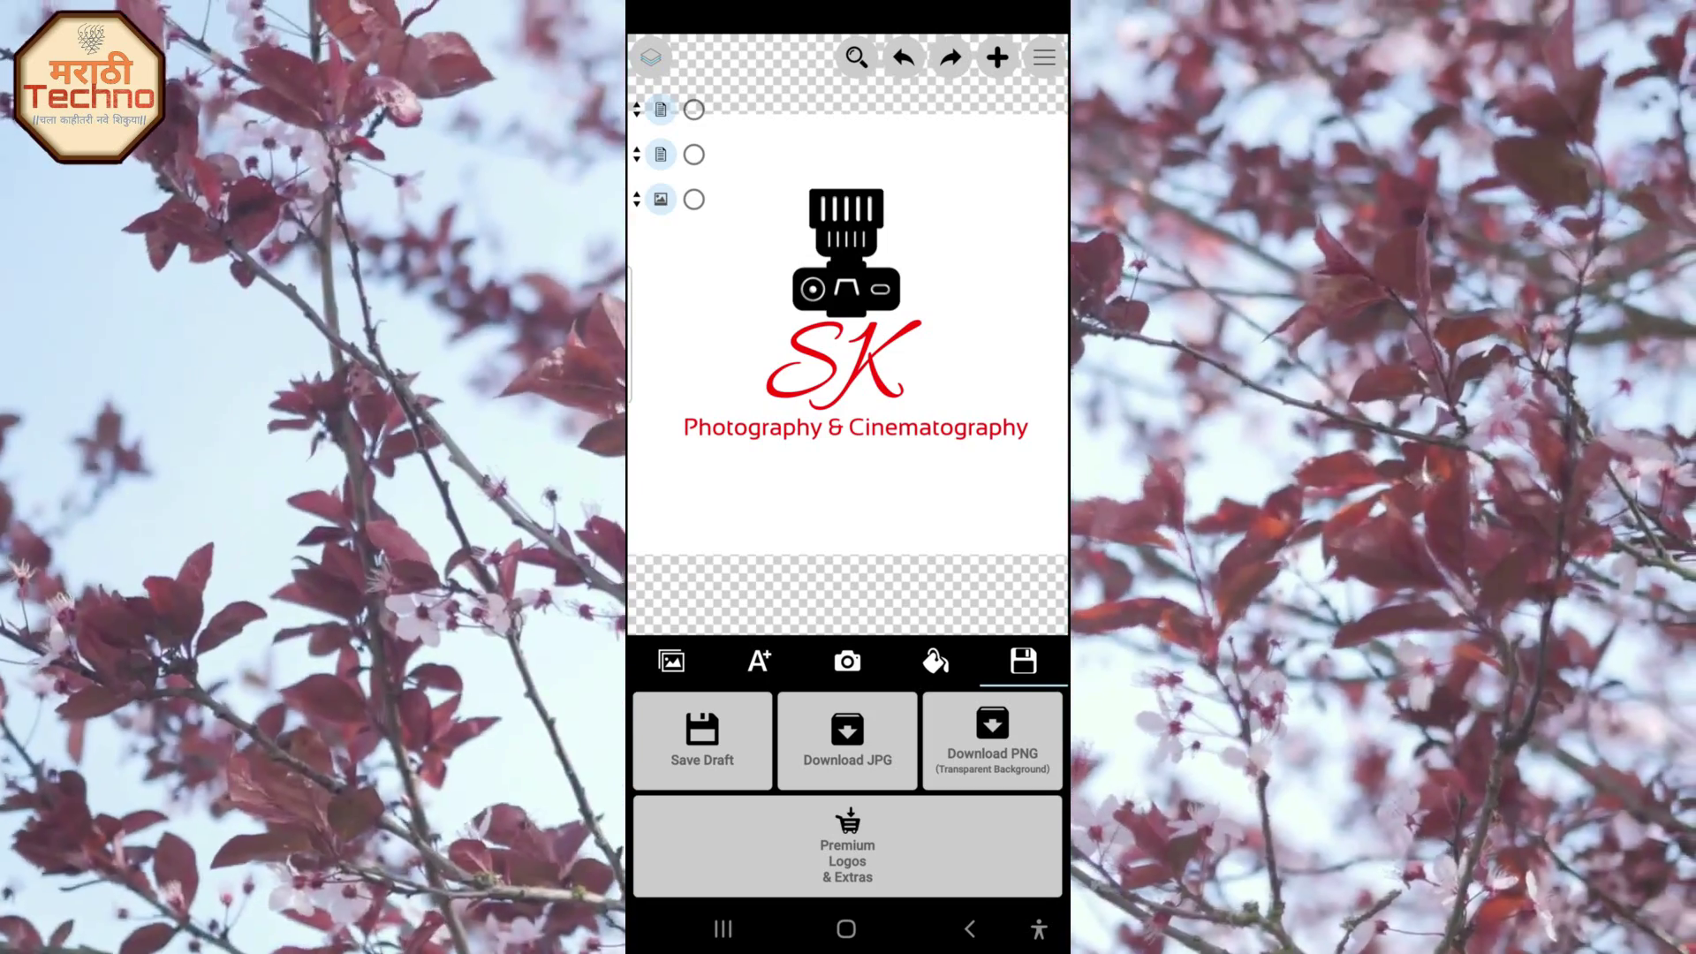
Save the logo as a draft and check it appears in the Drafts list.
left_click(702, 740)
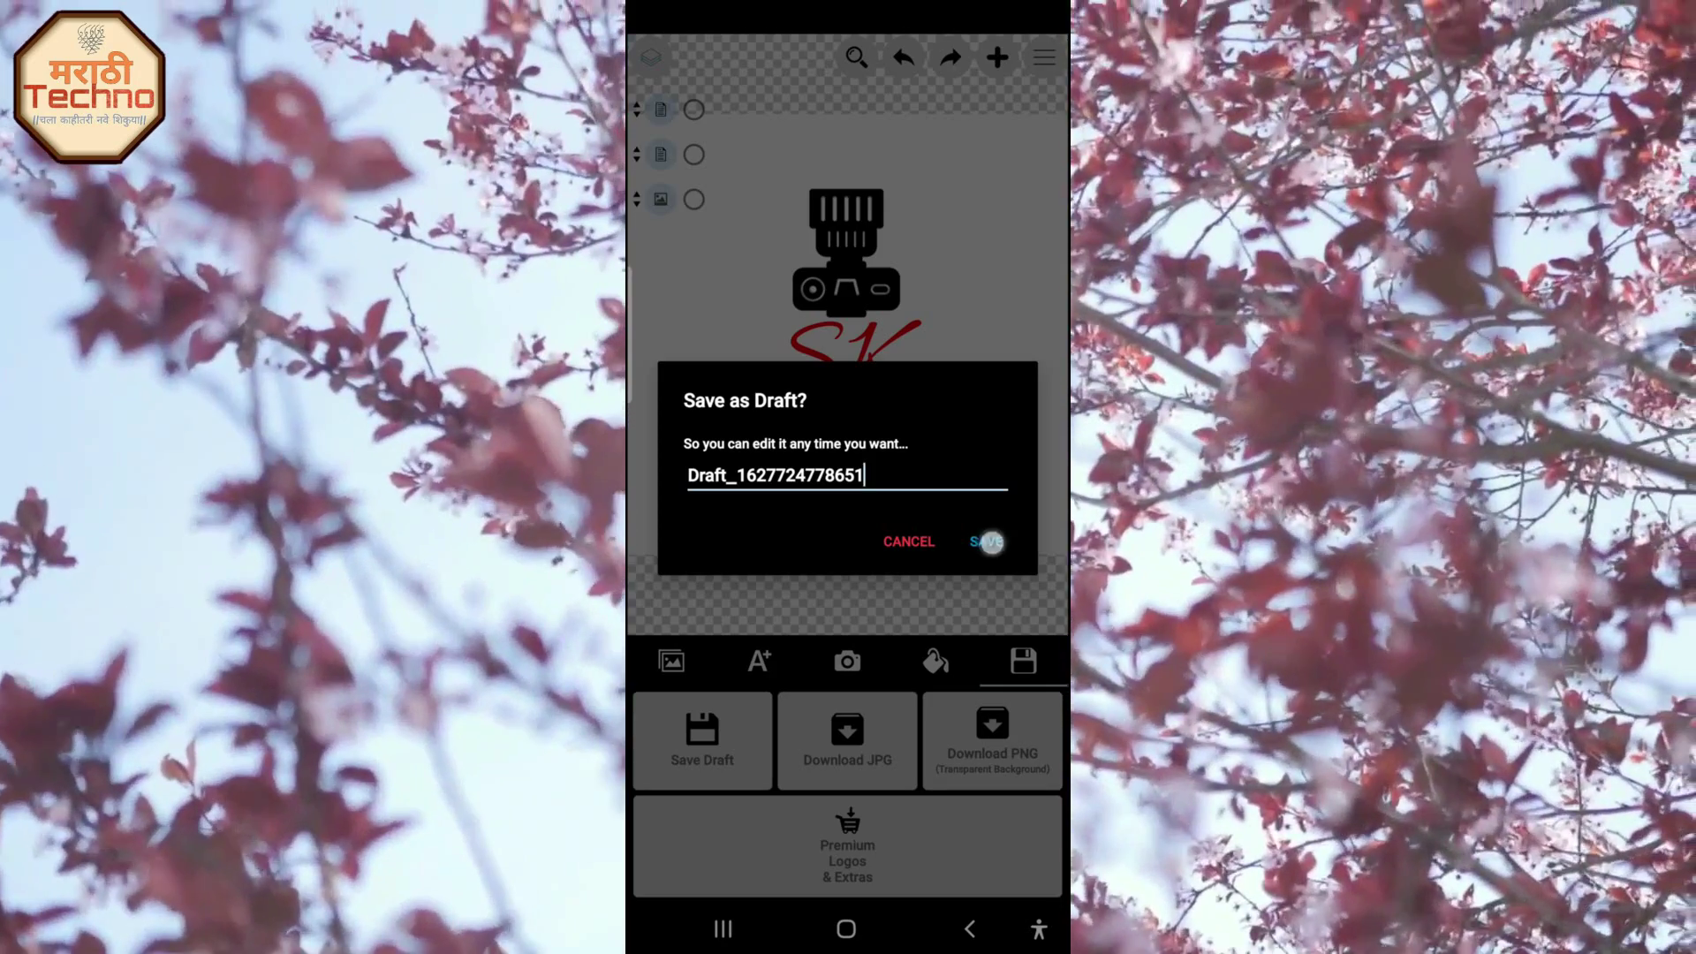
left_click(990, 543)
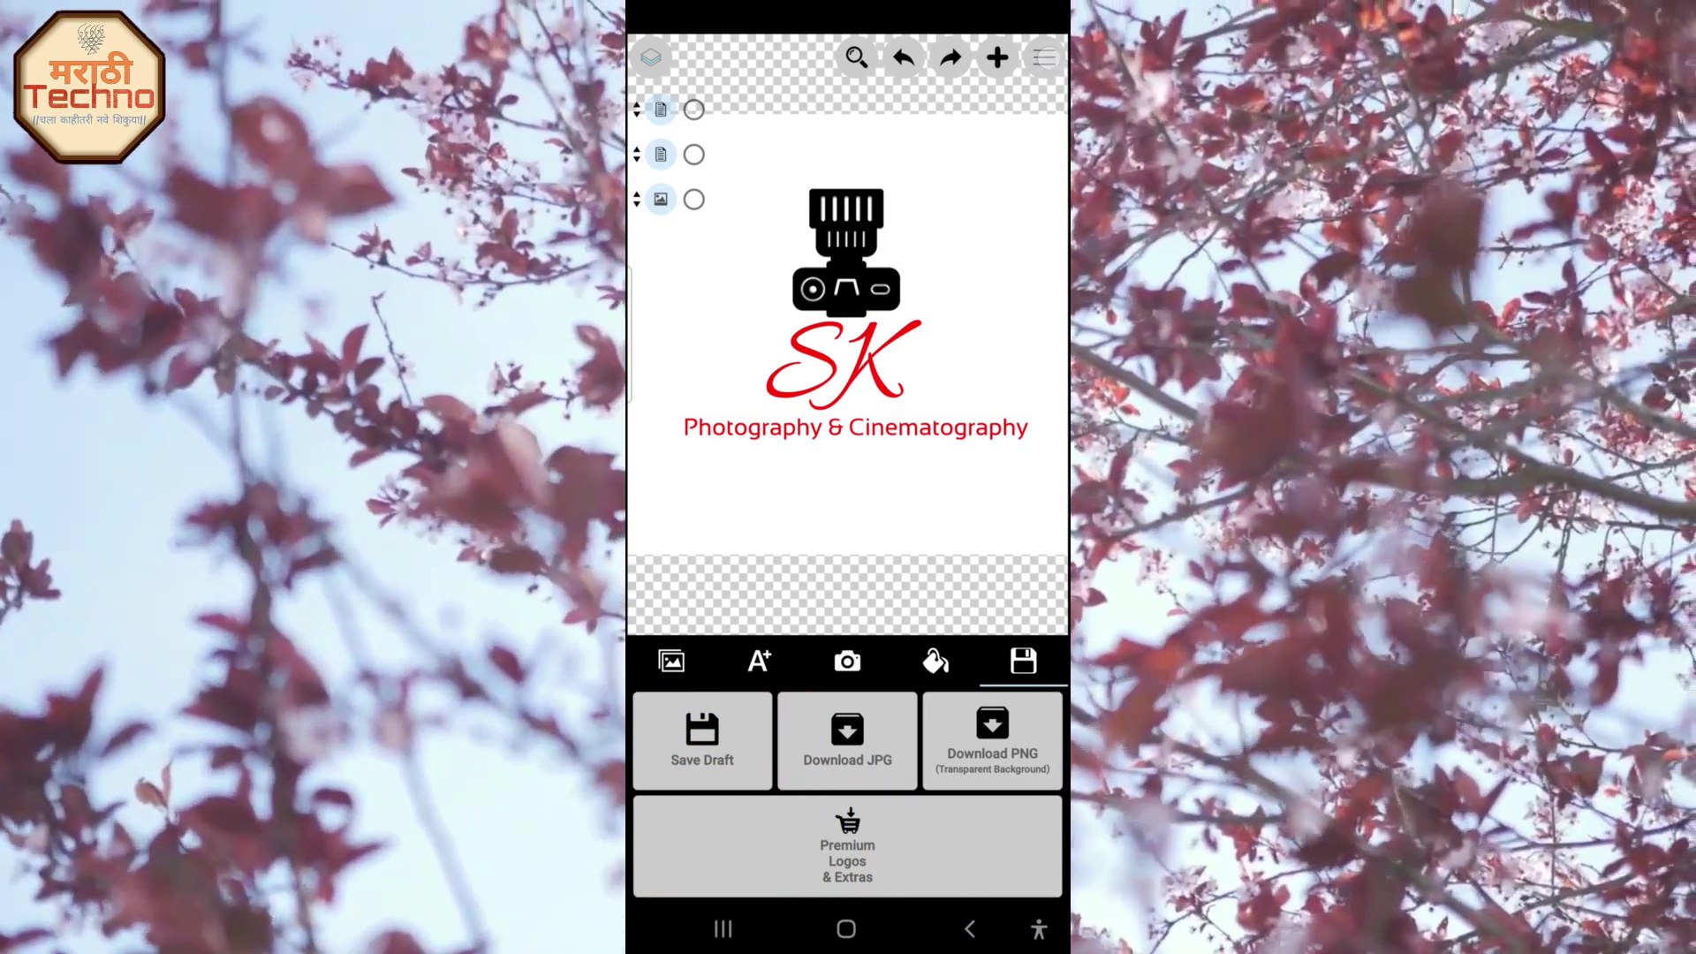
left_click(1044, 57)
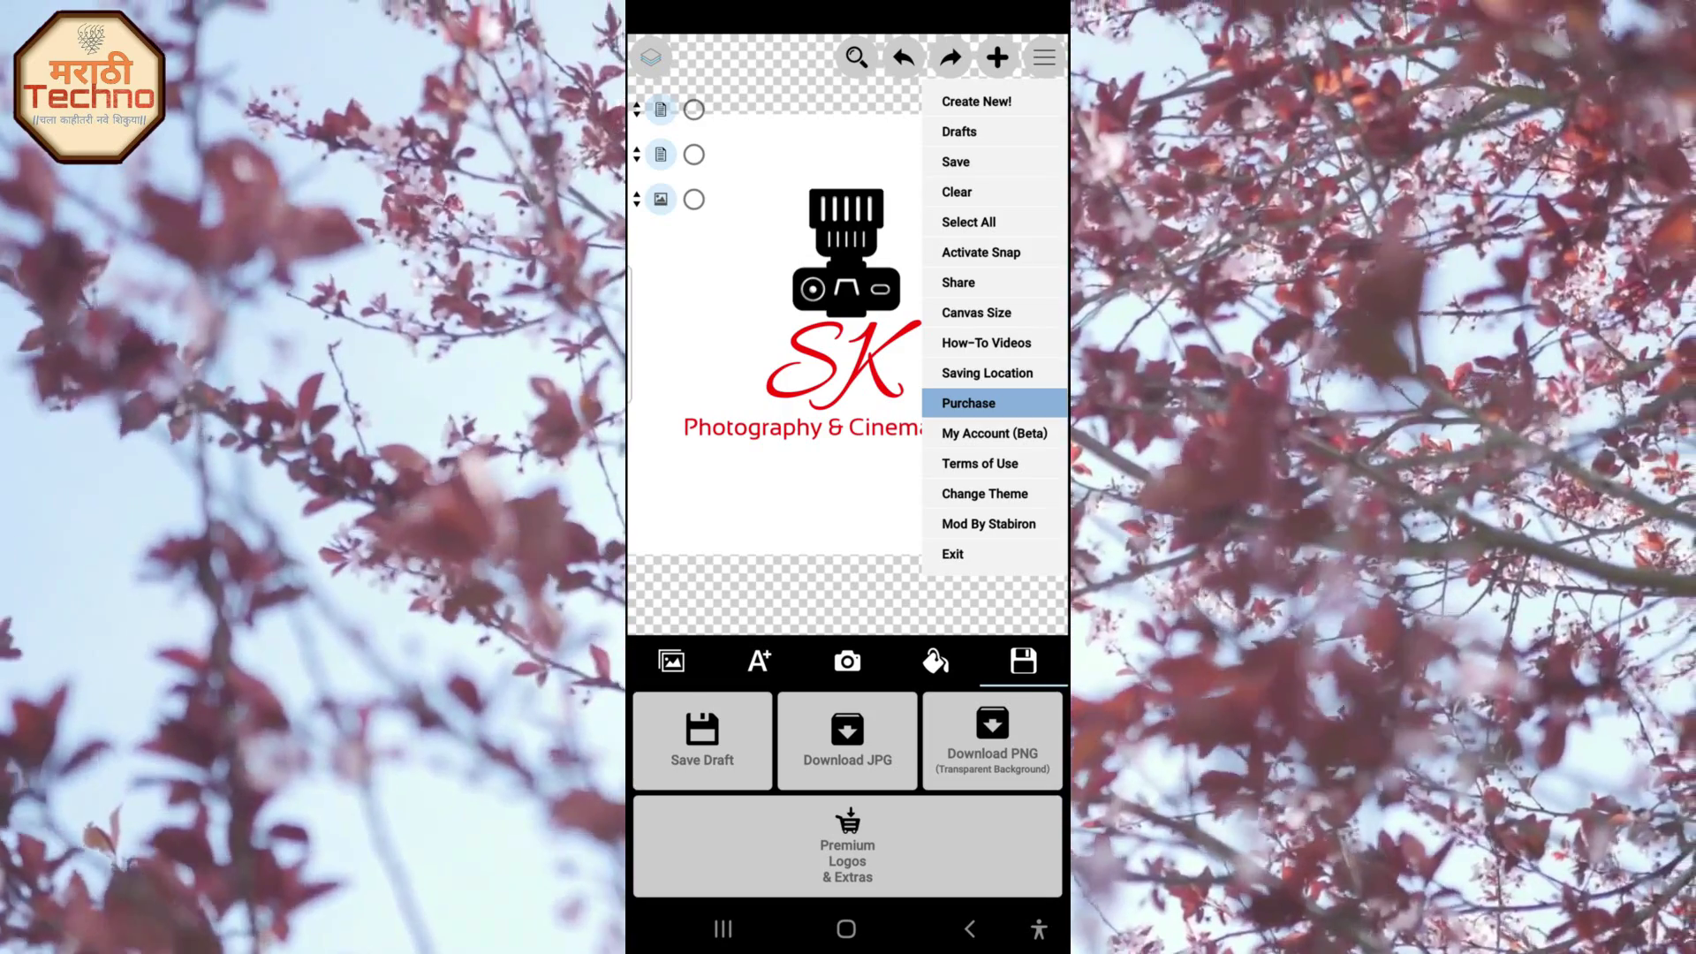
left_click(976, 129)
scroll(848, 442, "down", 10)
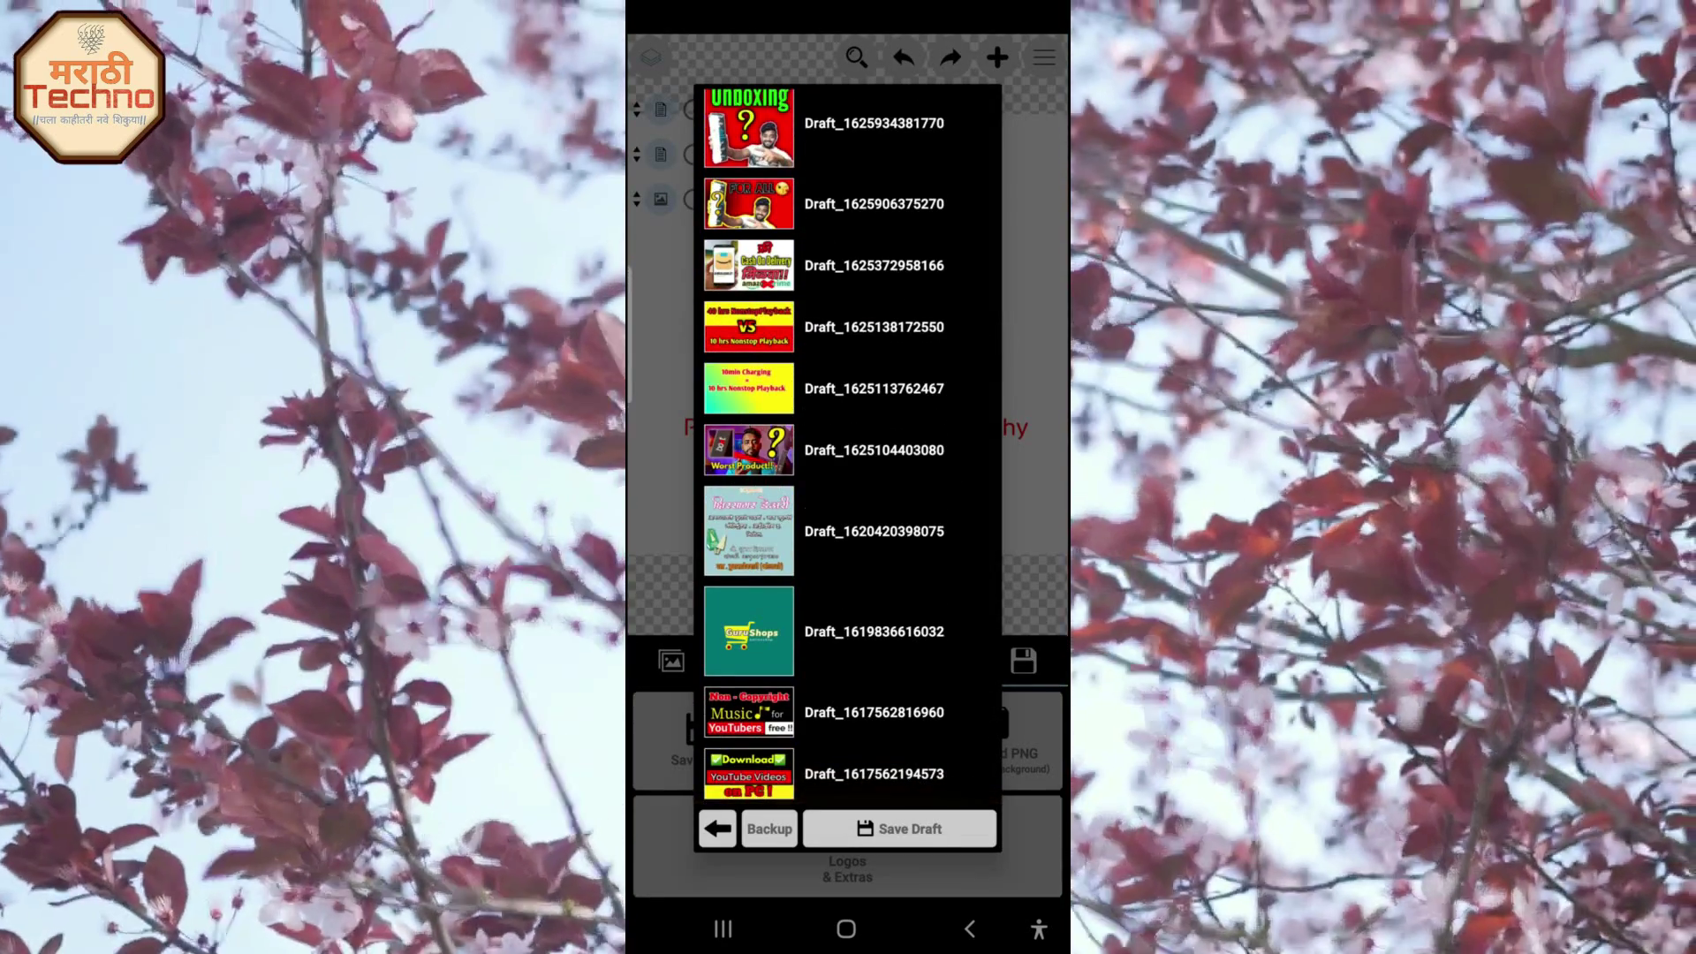
scroll(848, 441, "up", 10)
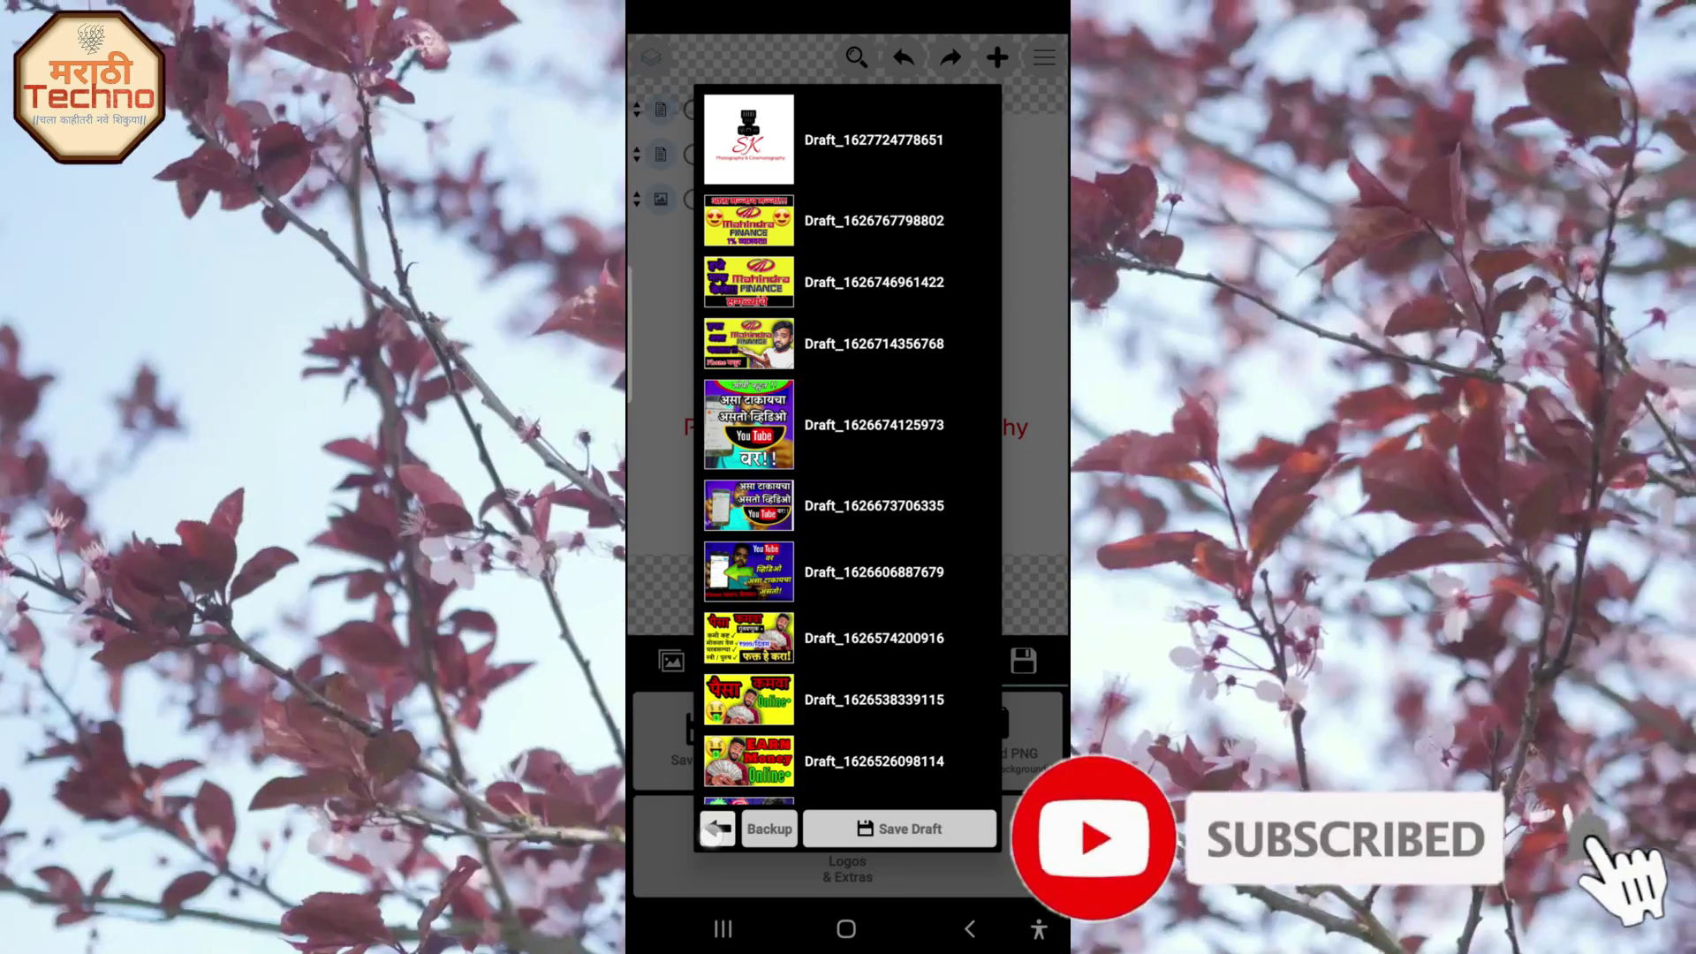
left_click(717, 829)
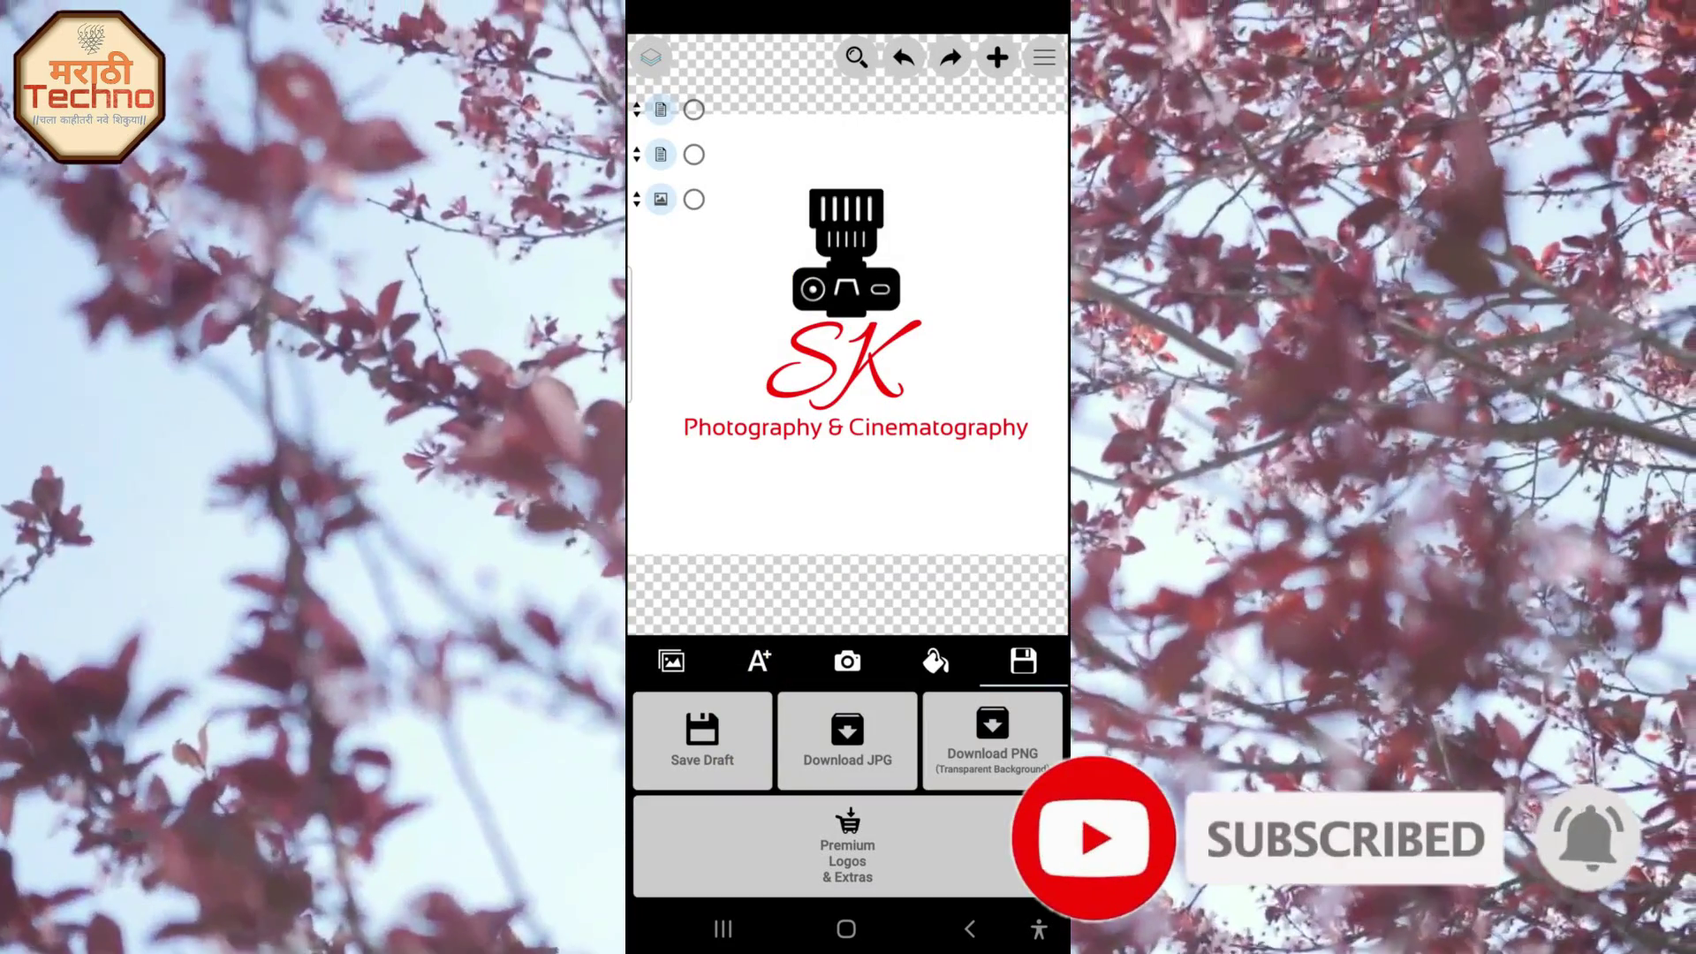
Download the logo as a 1080×1080 PNG, then exit to the phone's app list.
left_click(992, 741)
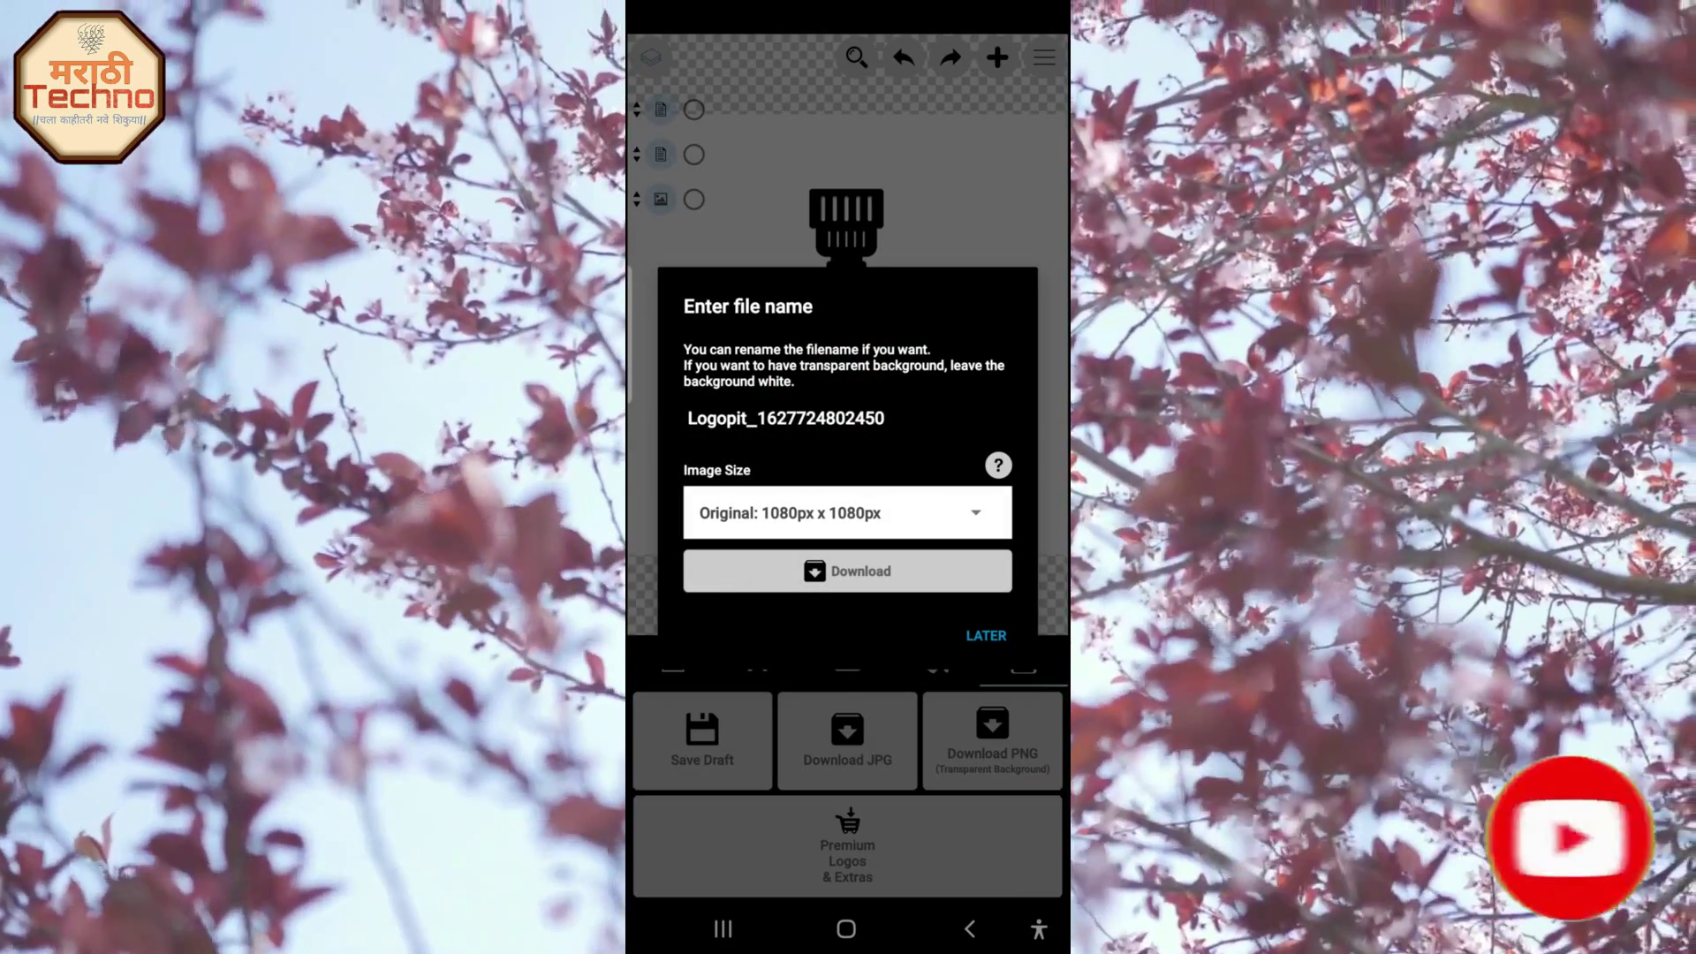
left_click(847, 571)
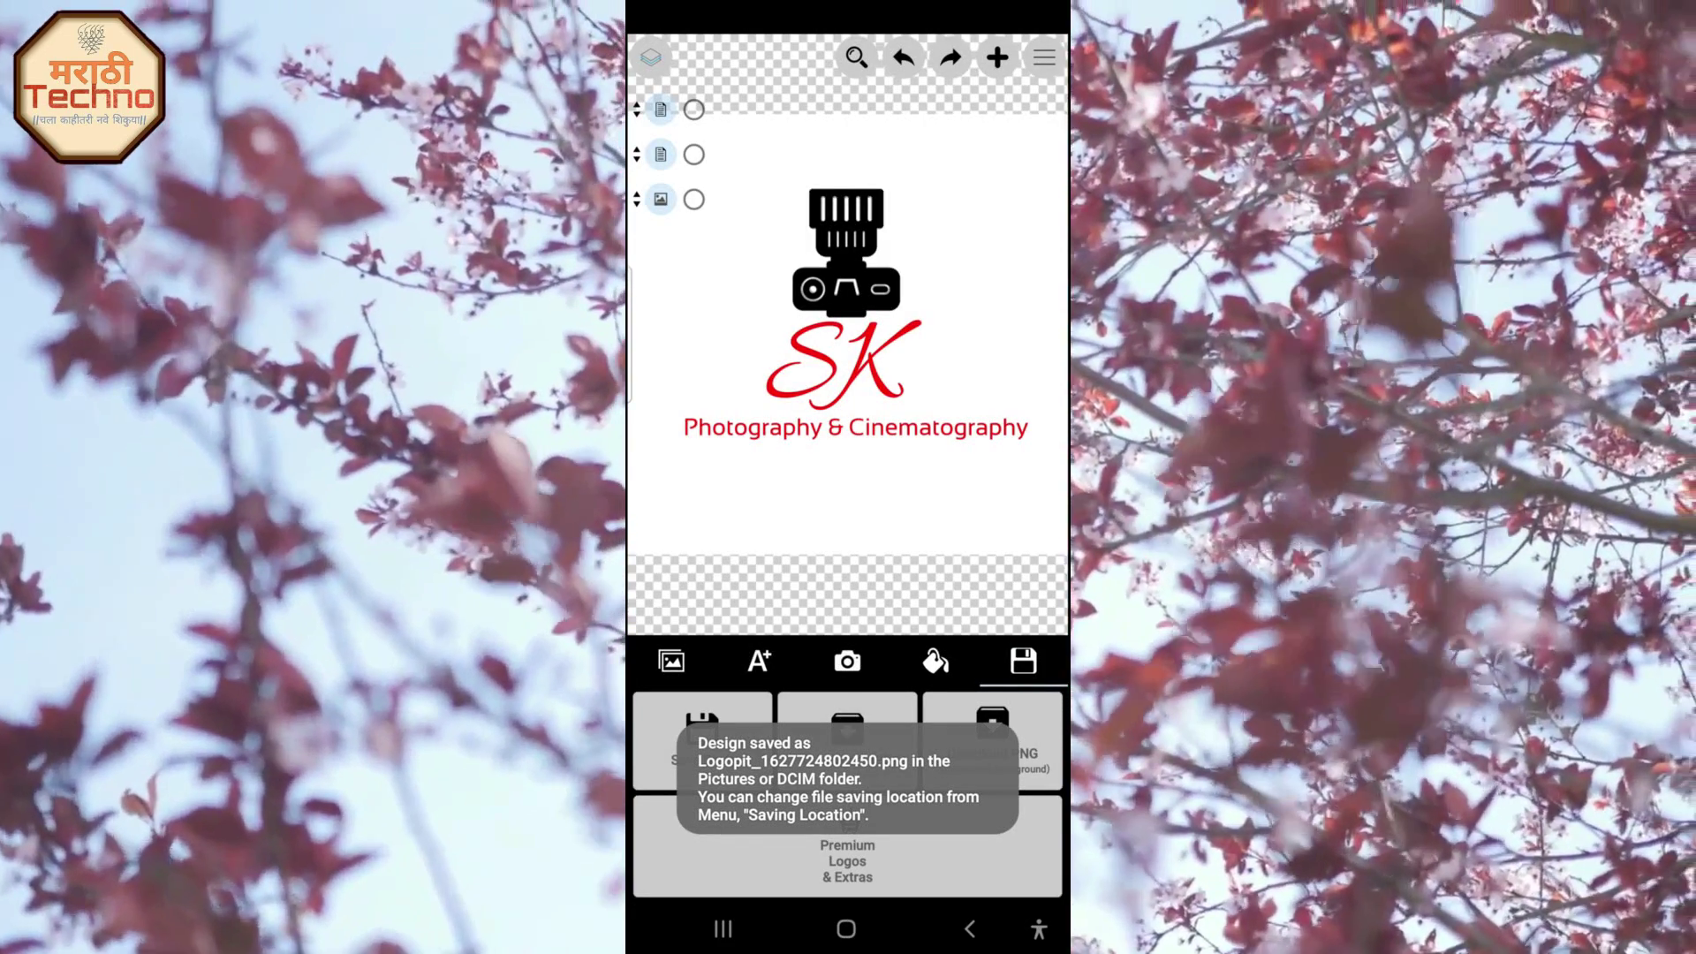
left_click(846, 929)
left_click_drag(847, 751, 848, 353)
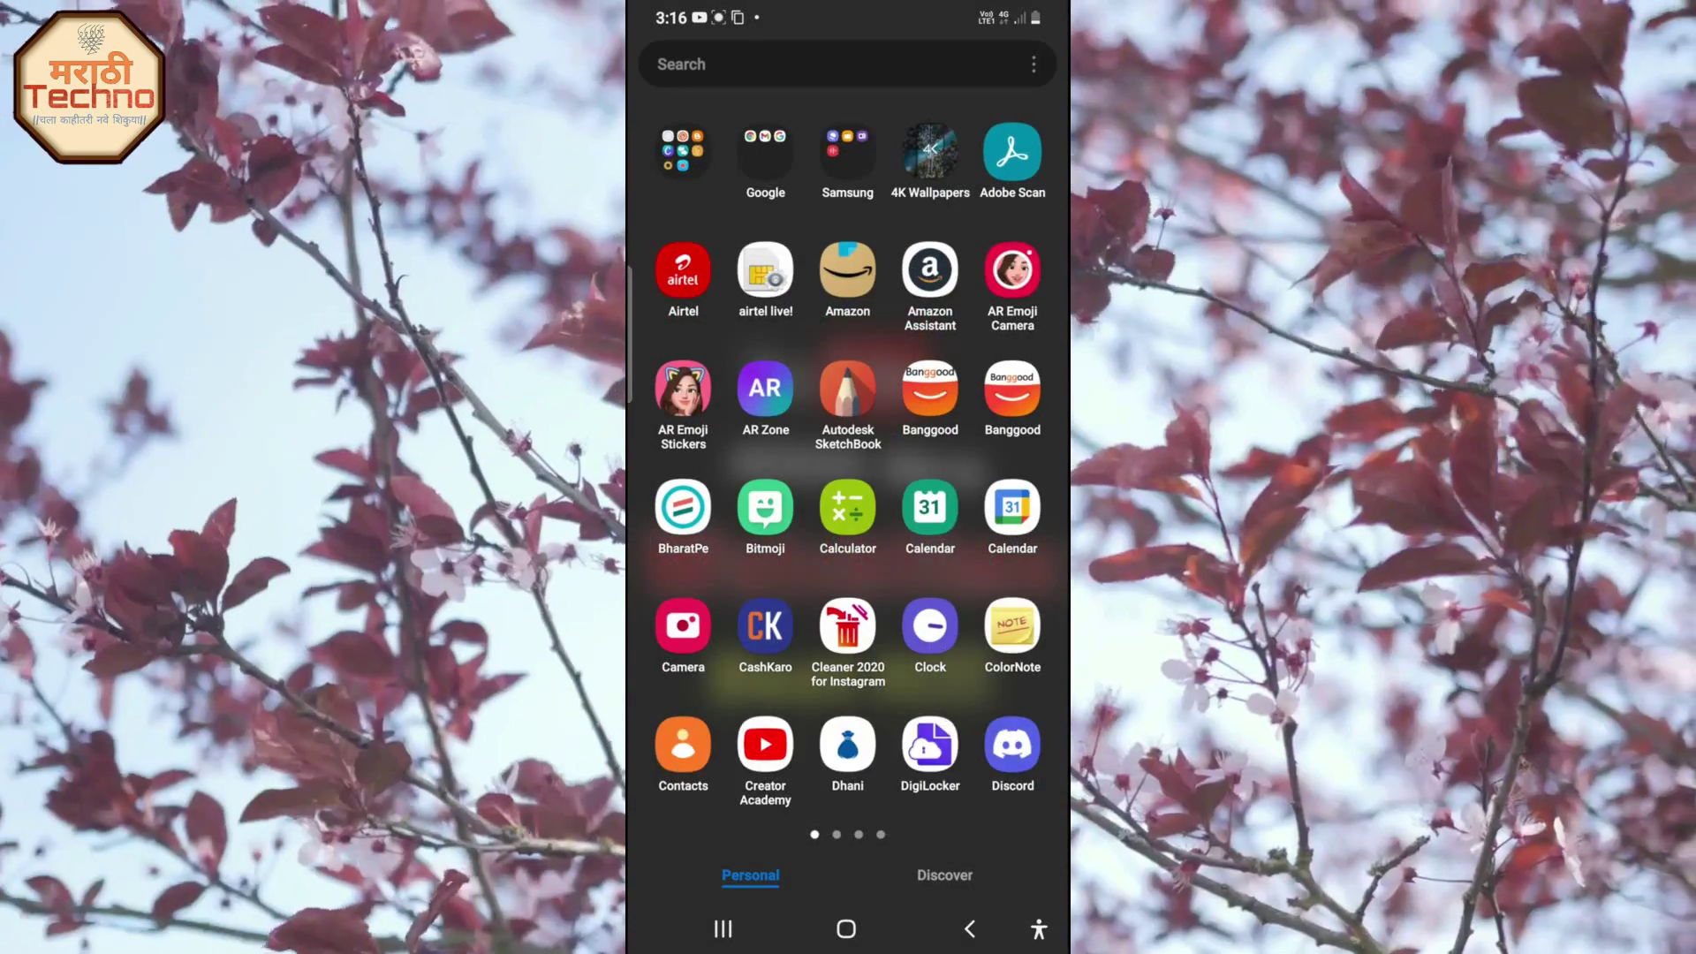
Open Logopit_1627724802450.png in Gallery and zoom in and back out to inspect it.
mouse_move(972, 442)
left_mouse_down()
mouse_move(707, 441)
mouse_move(971, 442)
left_mouse_up()
left_click(1012, 389)
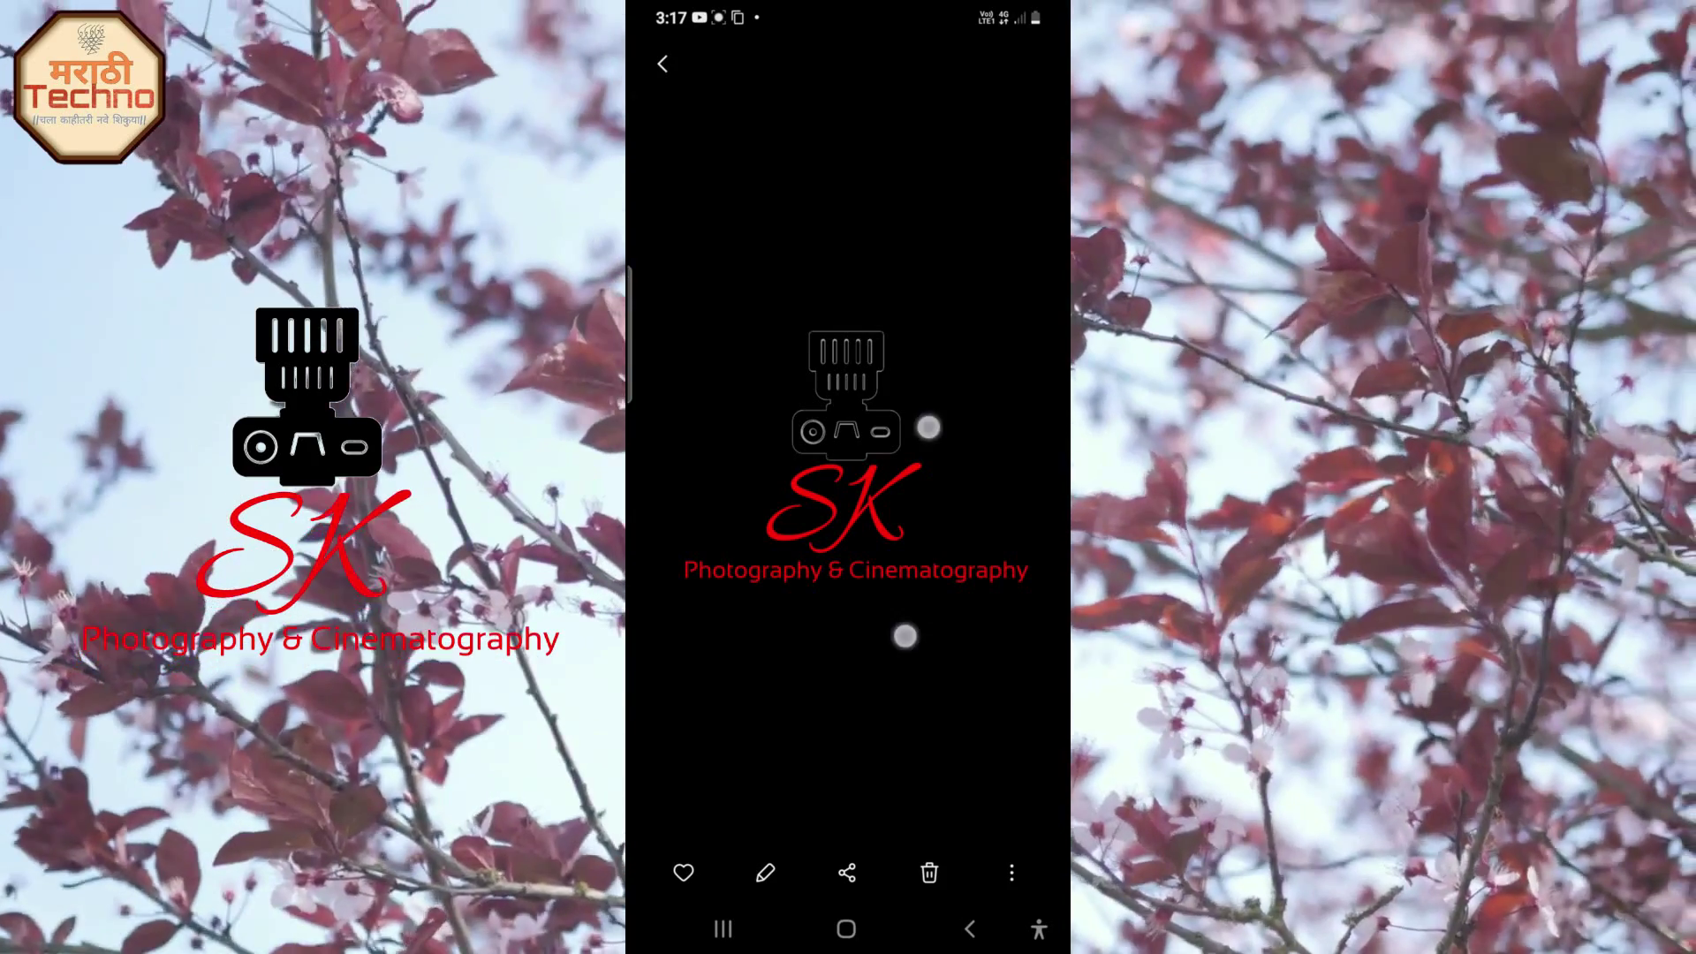
left_click_drag(928, 427, 987, 359)
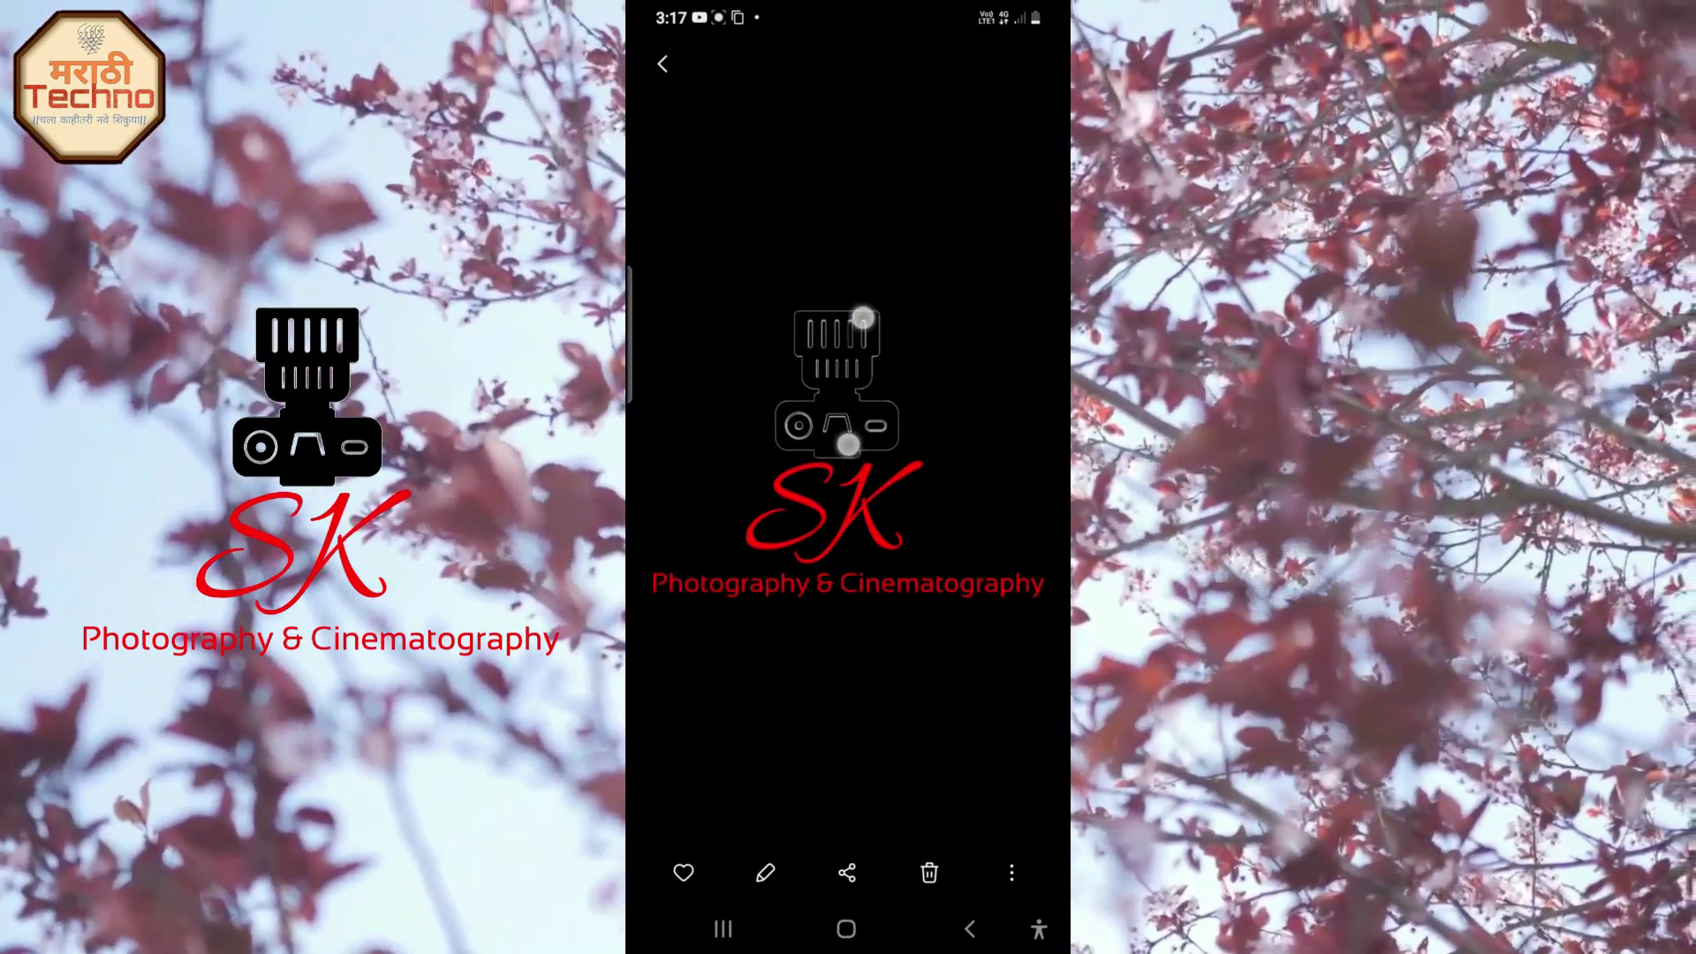
left_click_drag(863, 316, 931, 249)
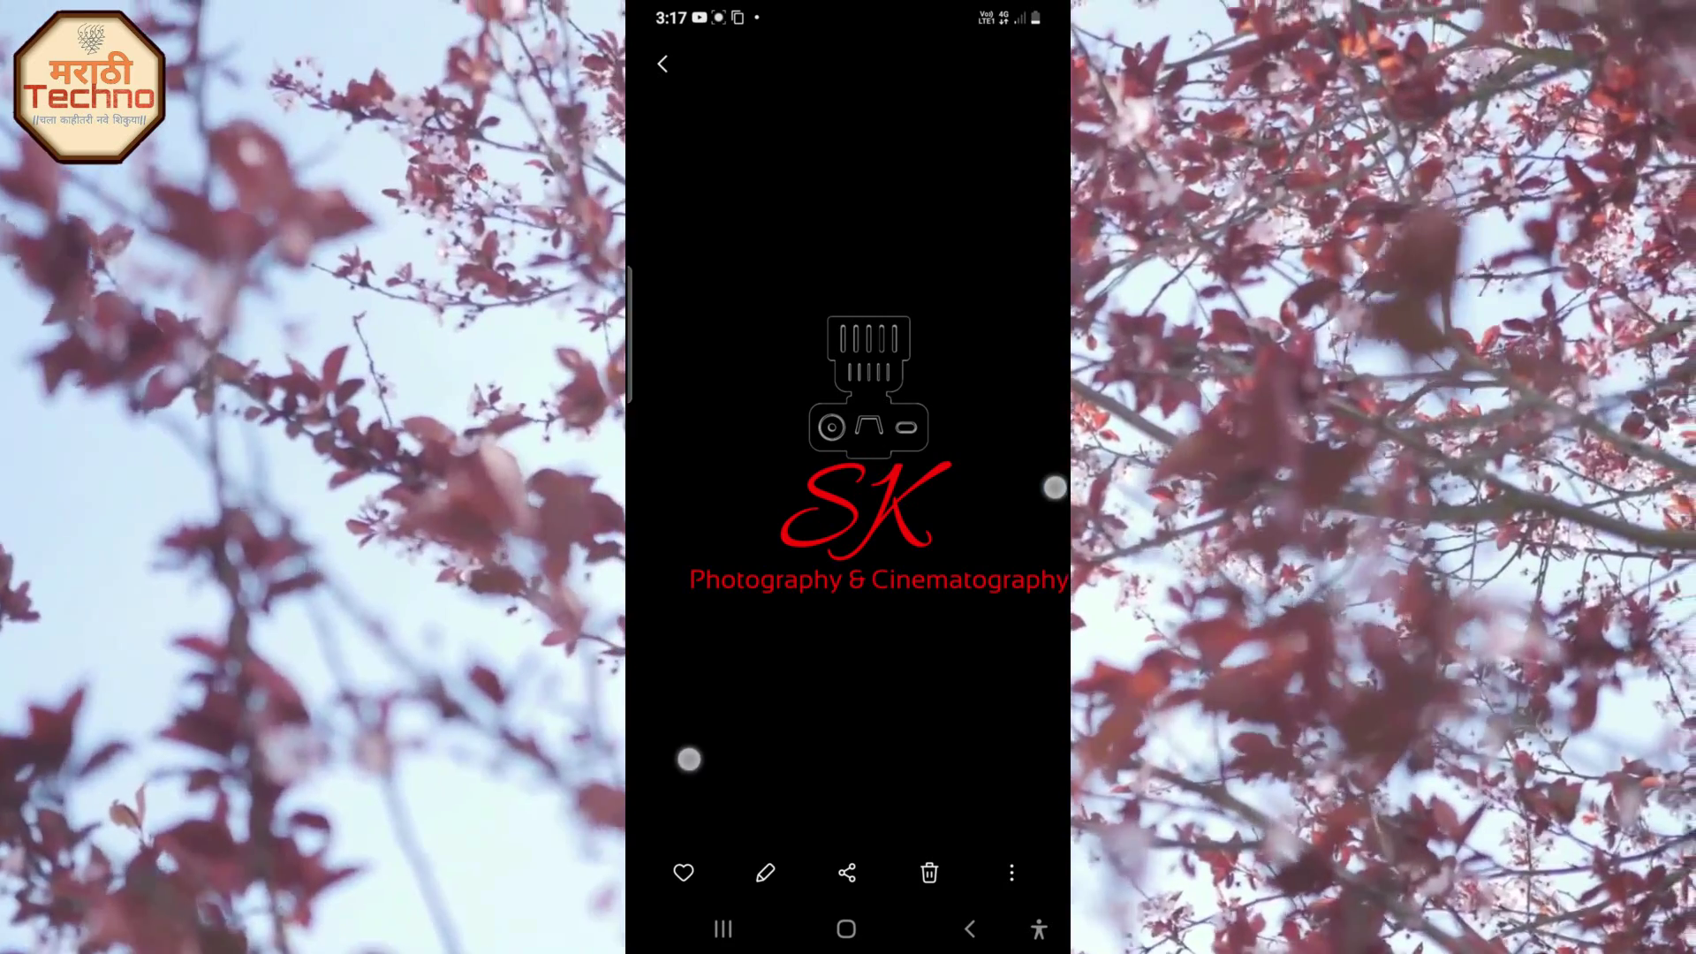
left_click_drag(686, 757, 712, 740)
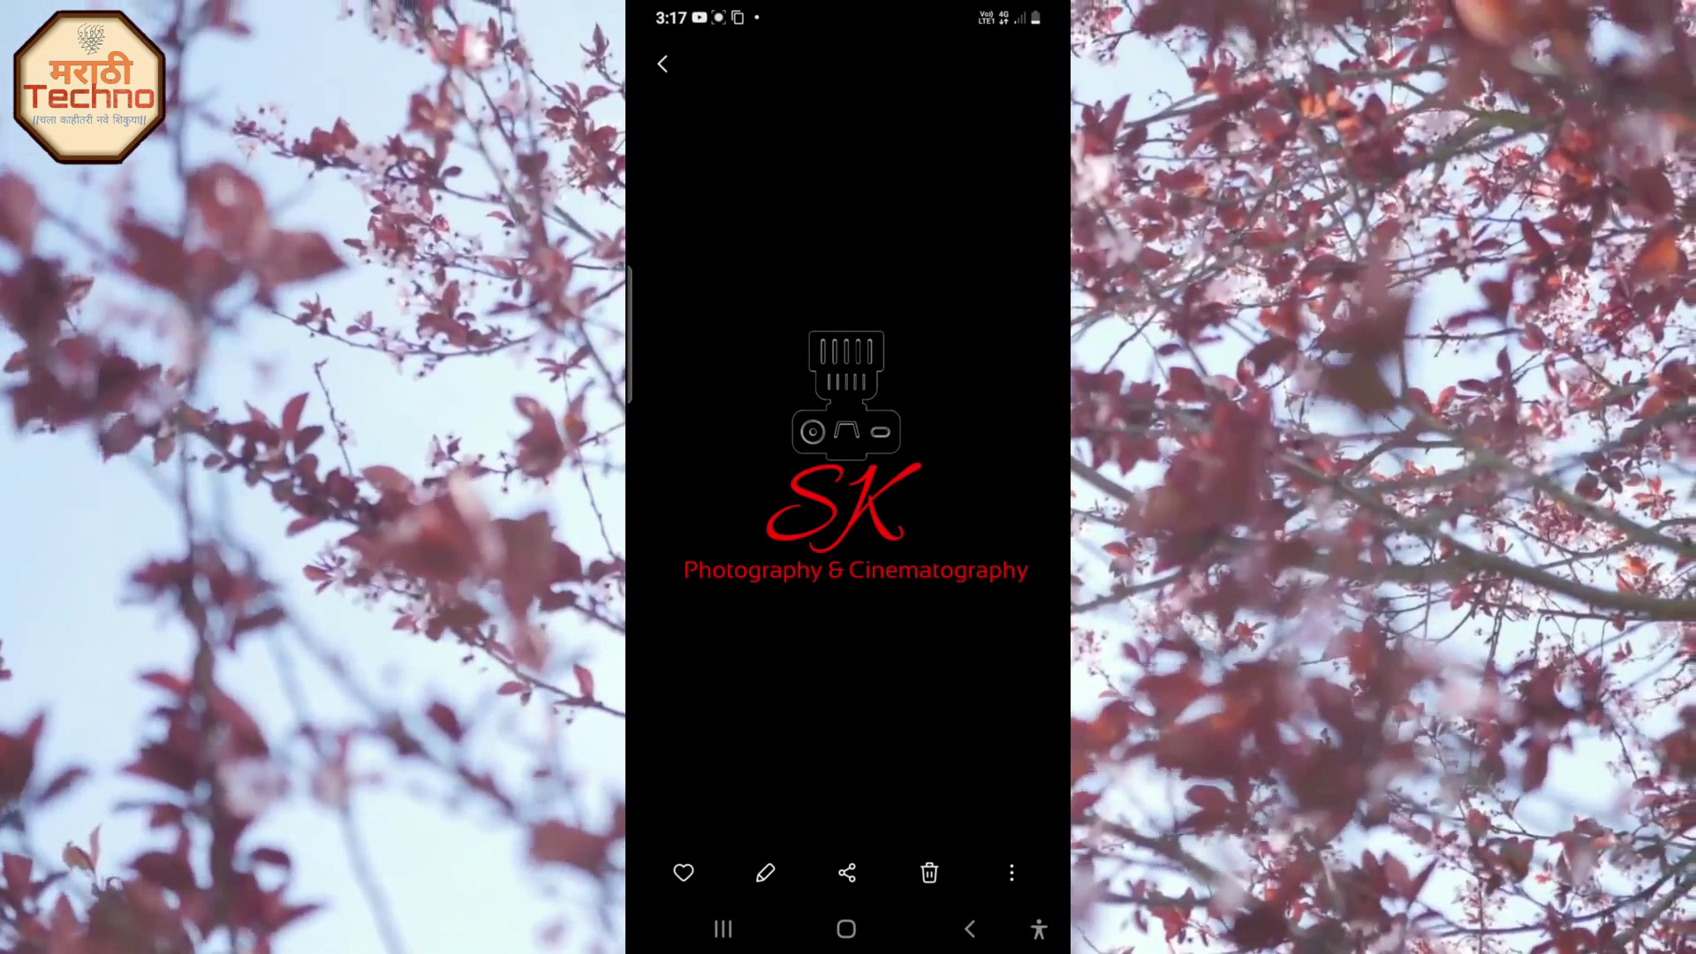